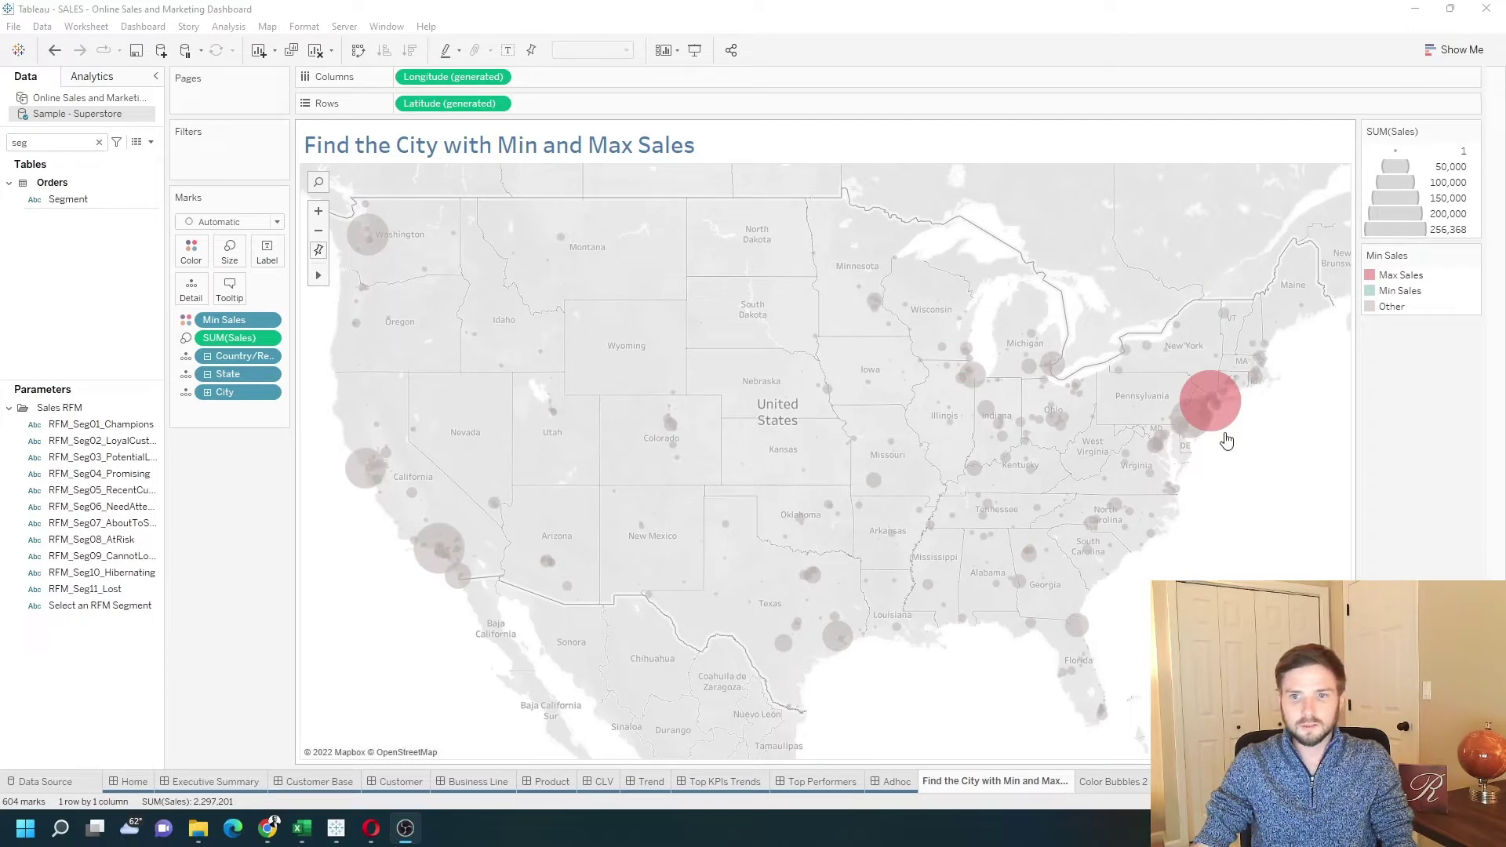
Highlight only the Min Sales cities from the legend so Max Sales and Other cities fade
mouse_move(1230, 430)
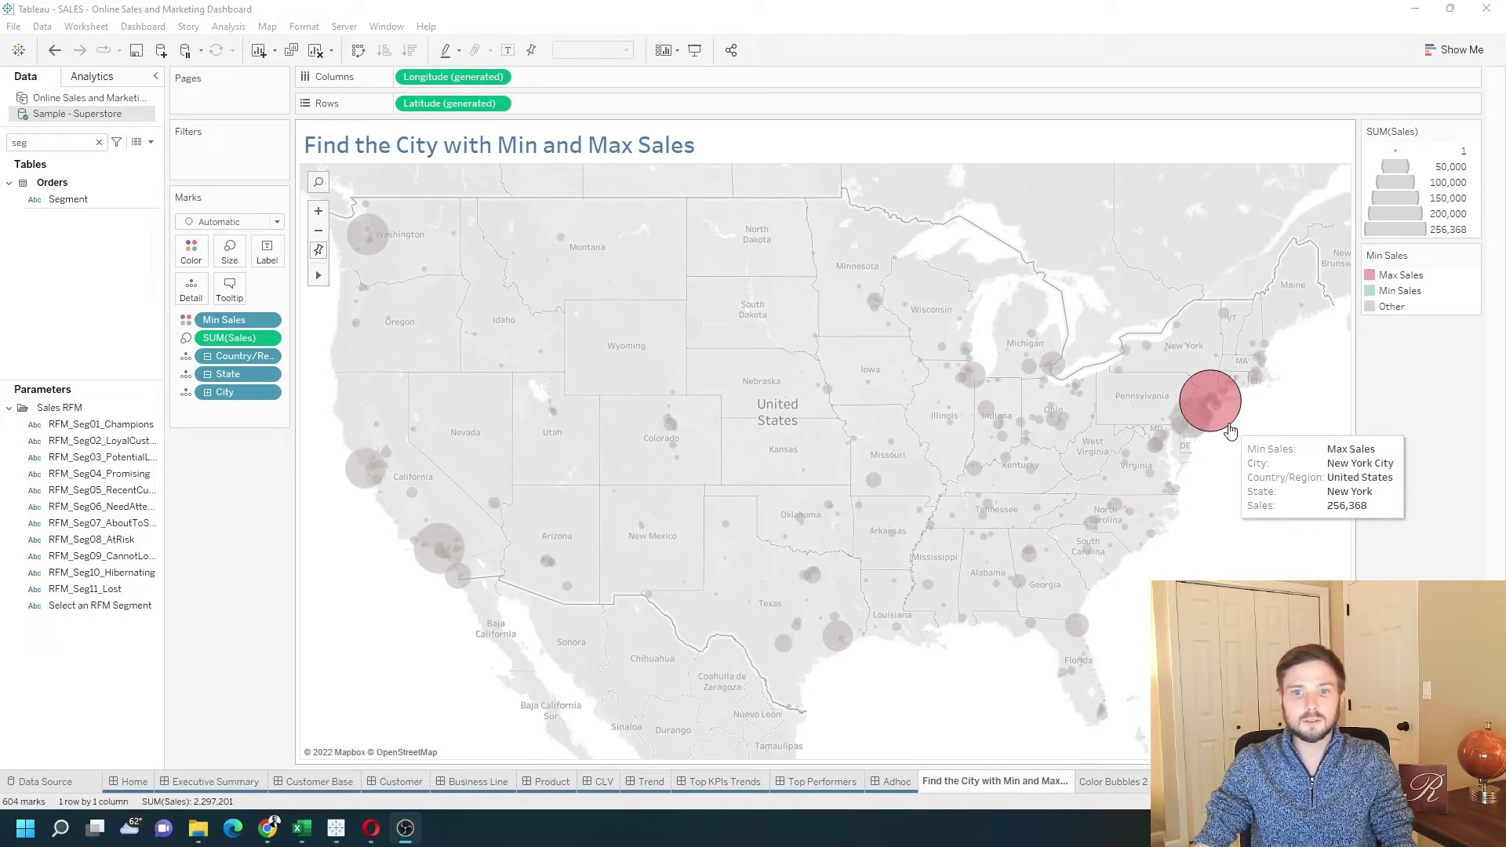
click(1399, 290)
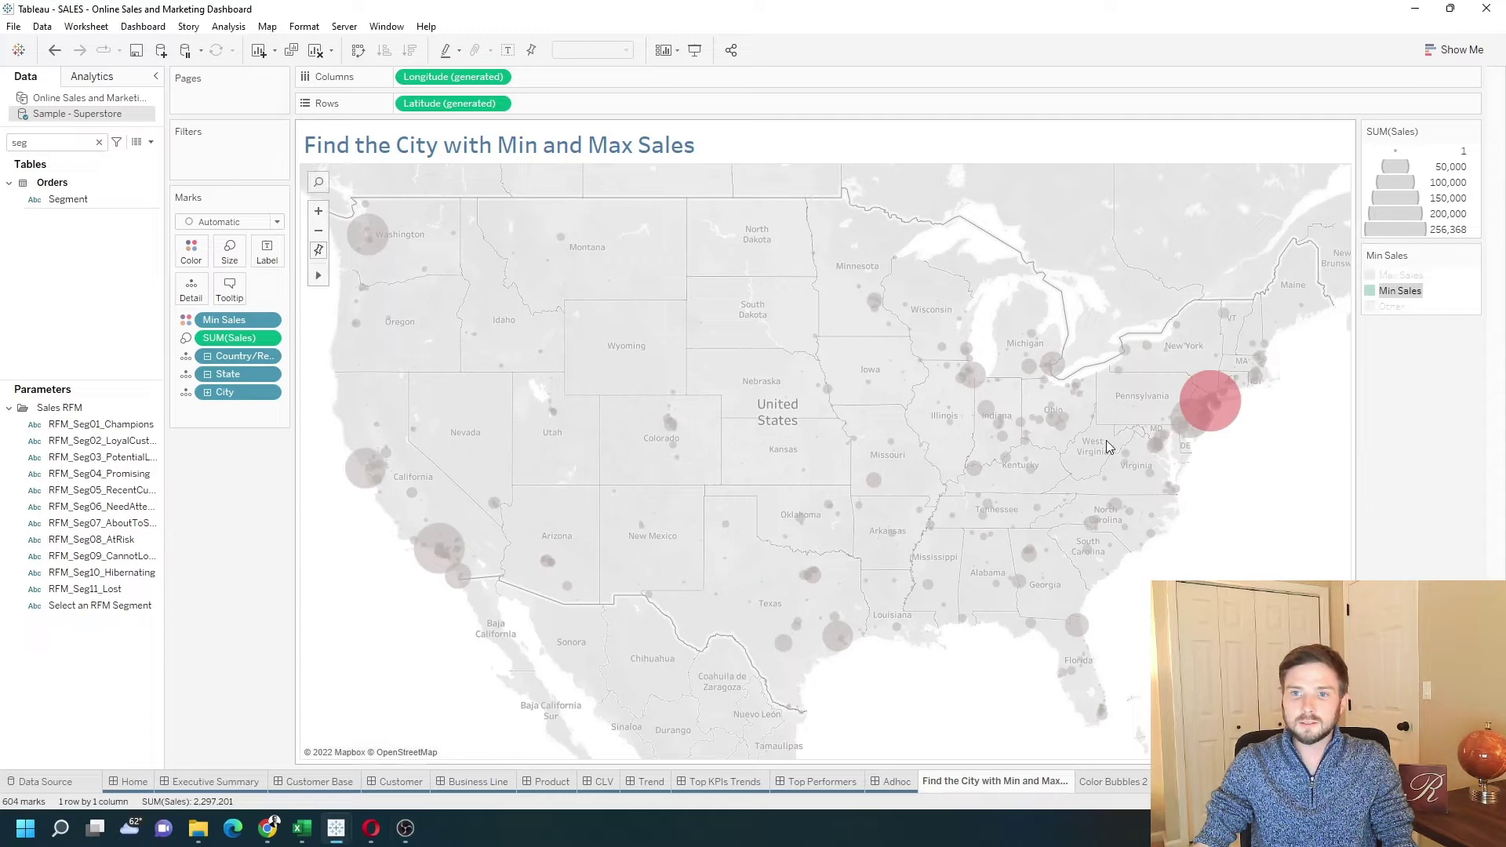
mouse_move(1018, 439)
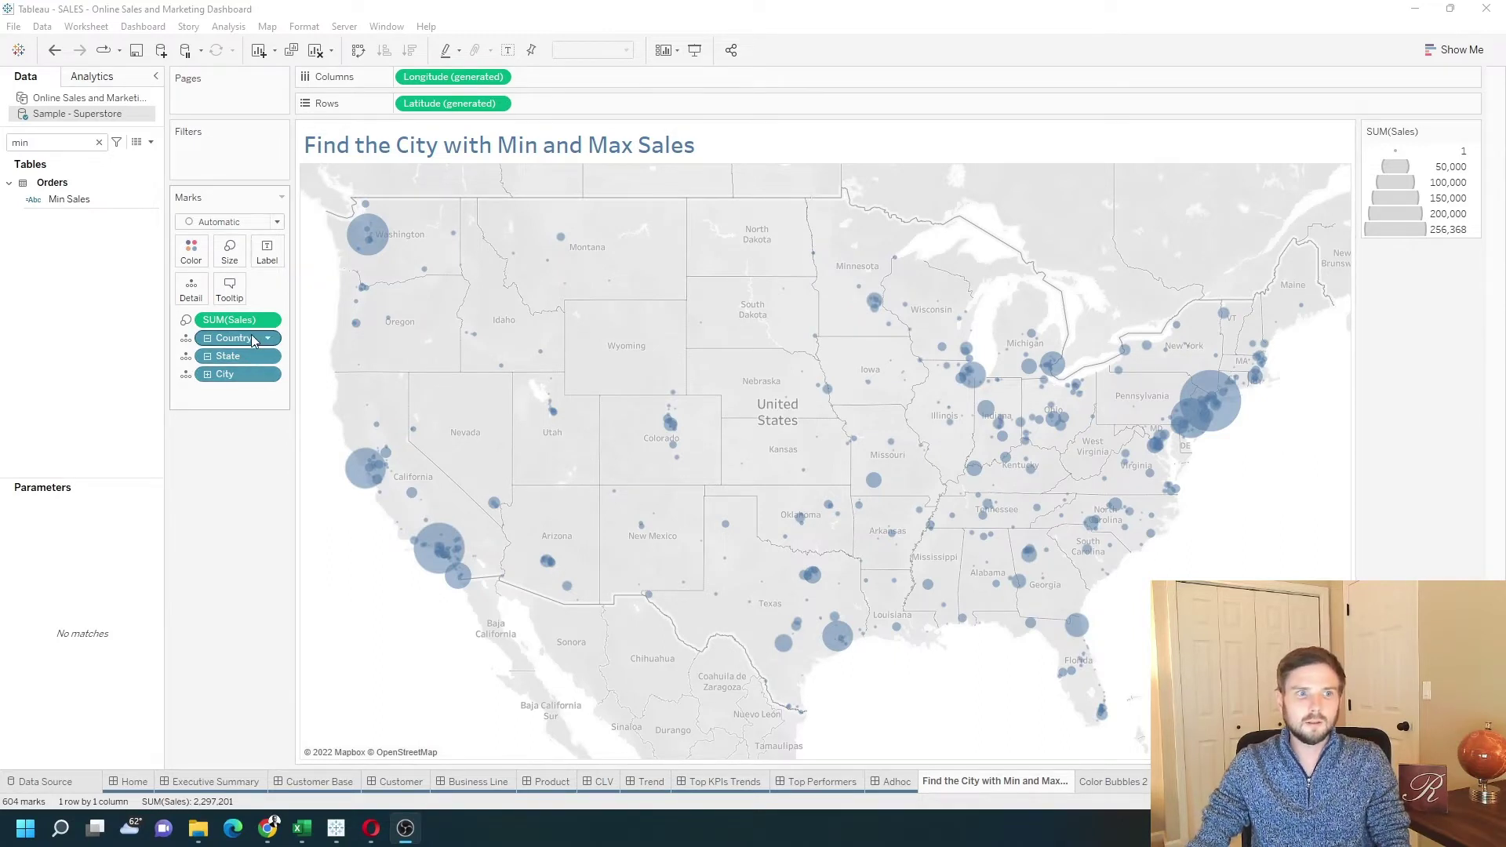
Show every city as a plain blue circle sized by SUM(Sales), without Min Sales colouring
mouse_move(1233, 416)
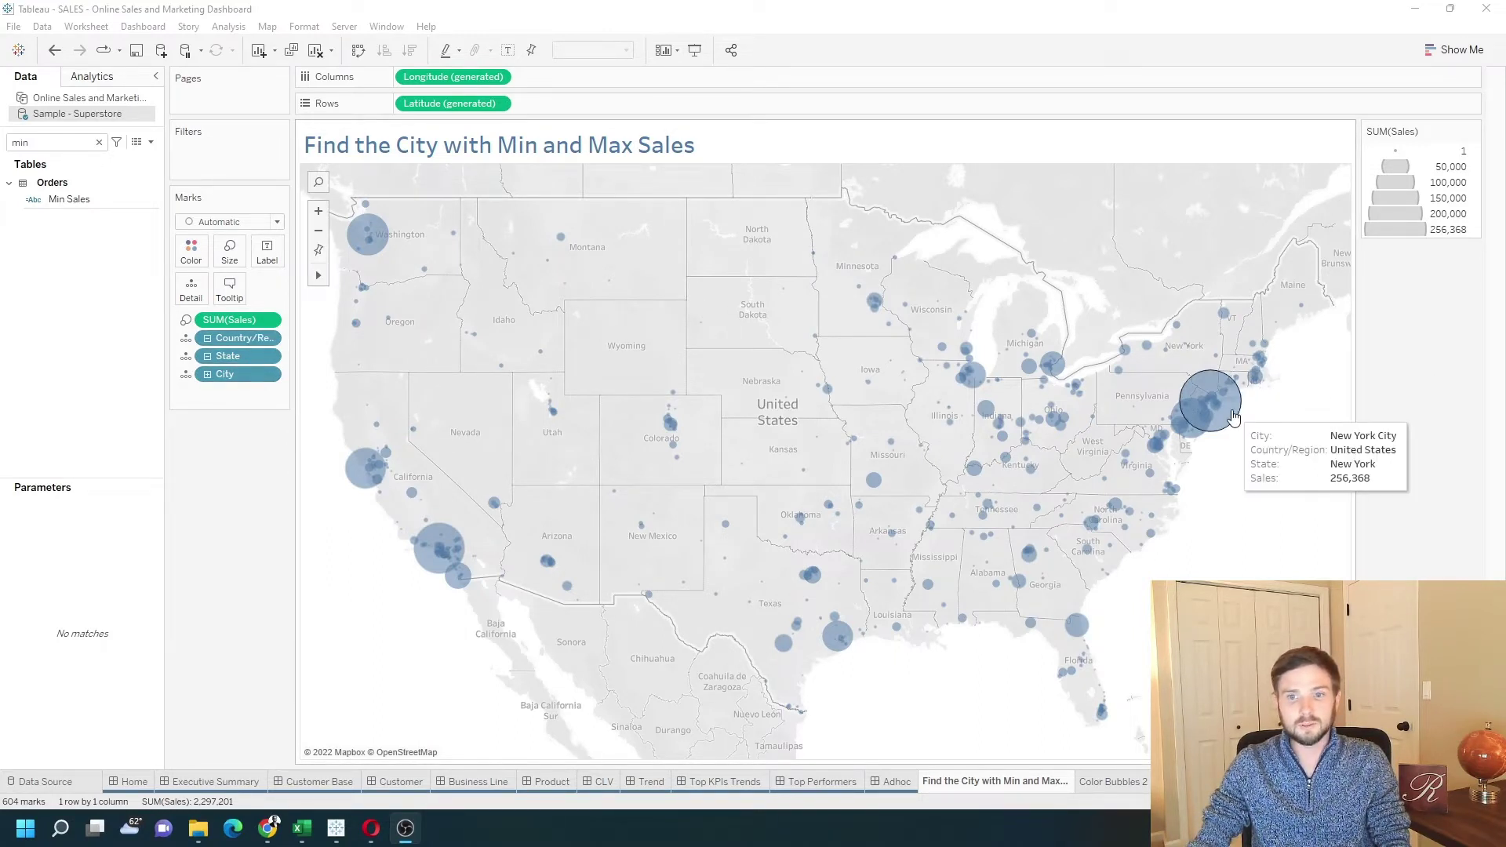
Create a calculated field named Min And Max and begin a FIXED [State] expression
click(151, 143)
click(149, 158)
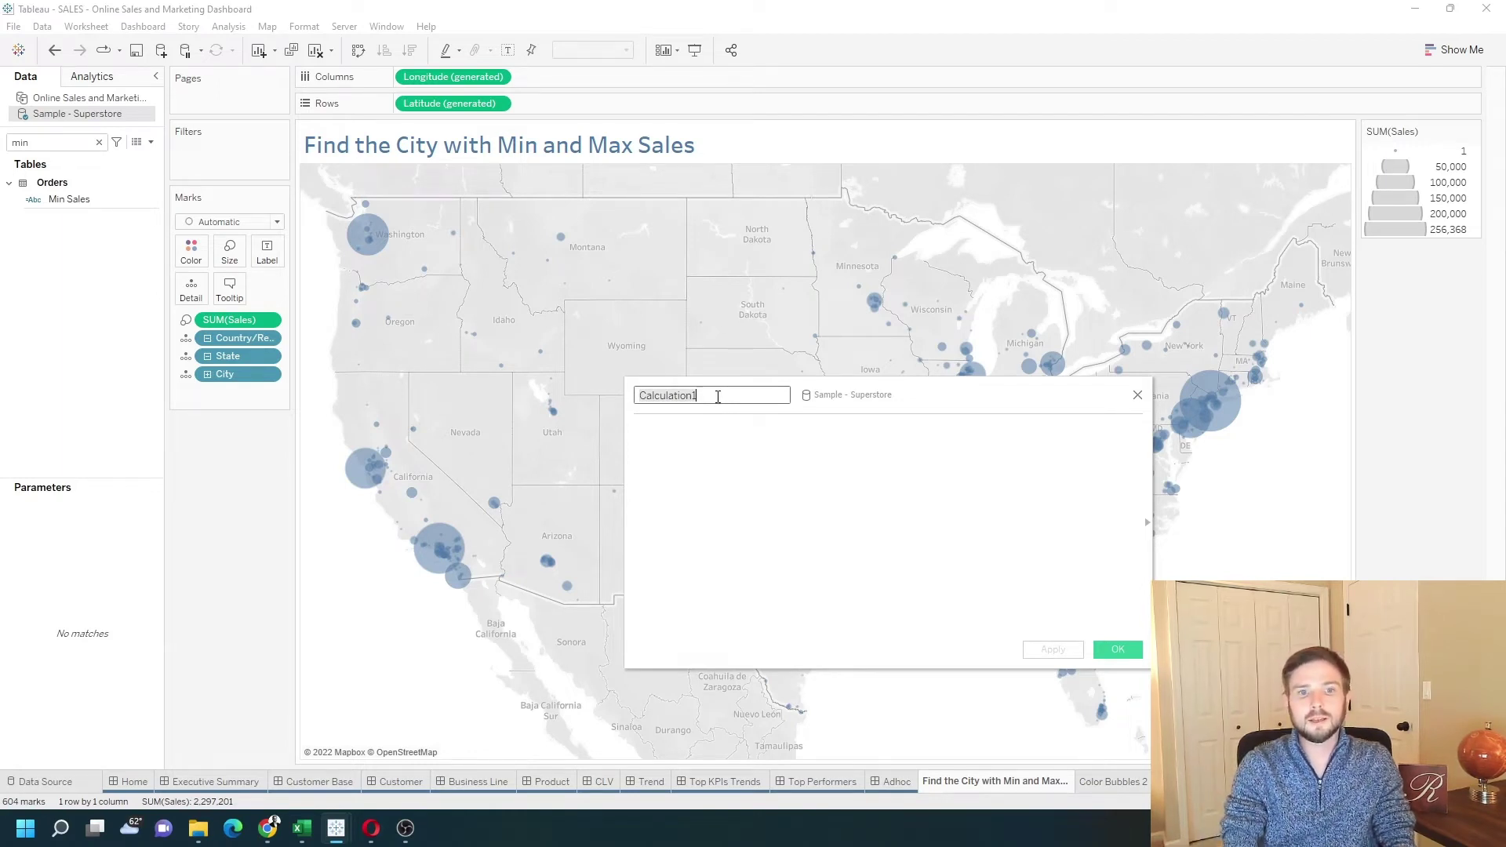
text(Min ANd M)
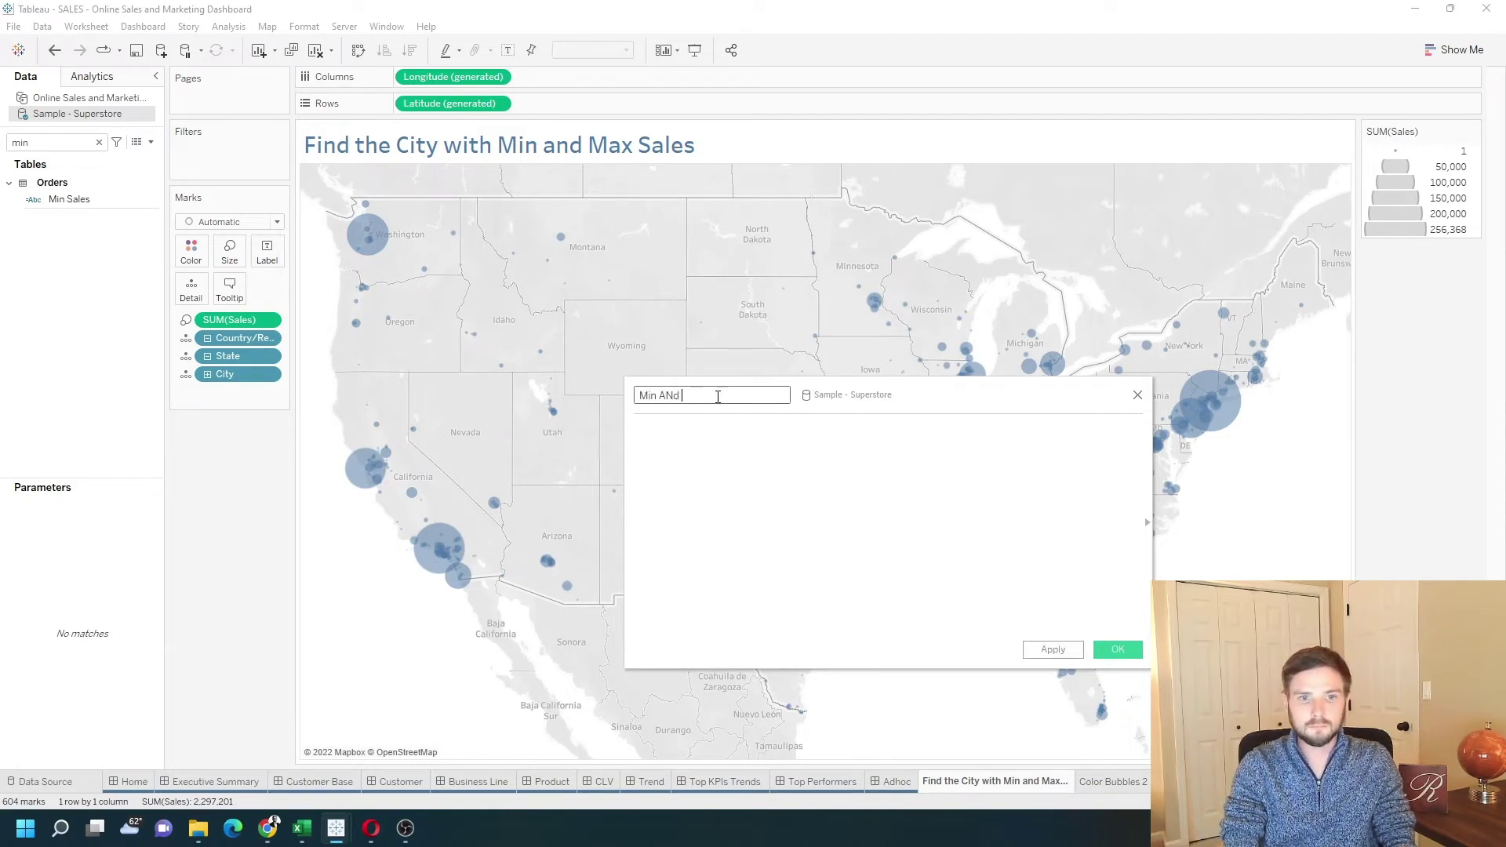
key(BackSpace)
key(BackSpace)
key(BackSpace)
key(BackSpace)
text(nd Max)
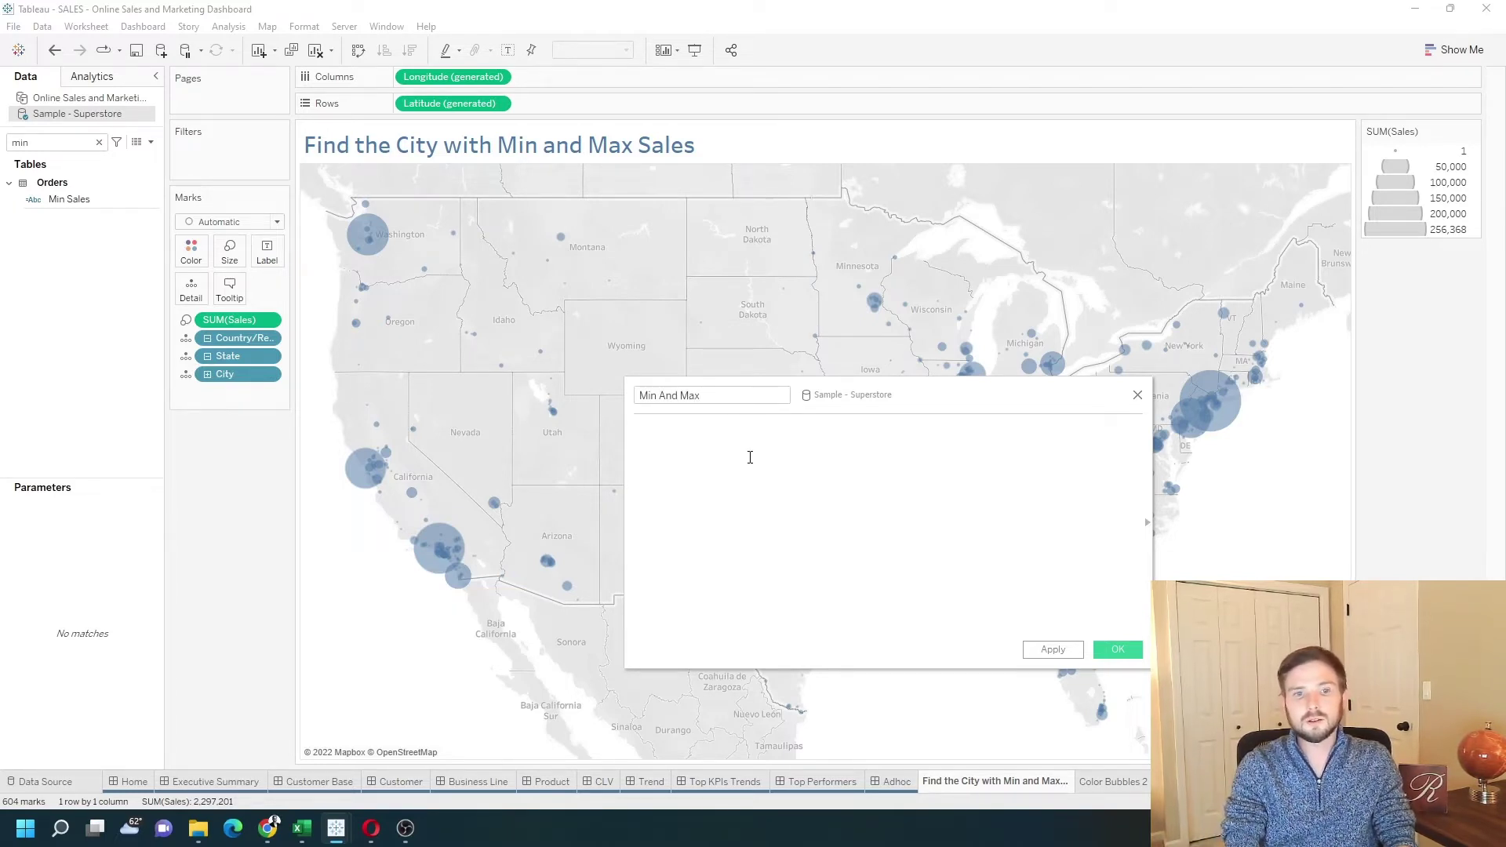
text({ FIXED)
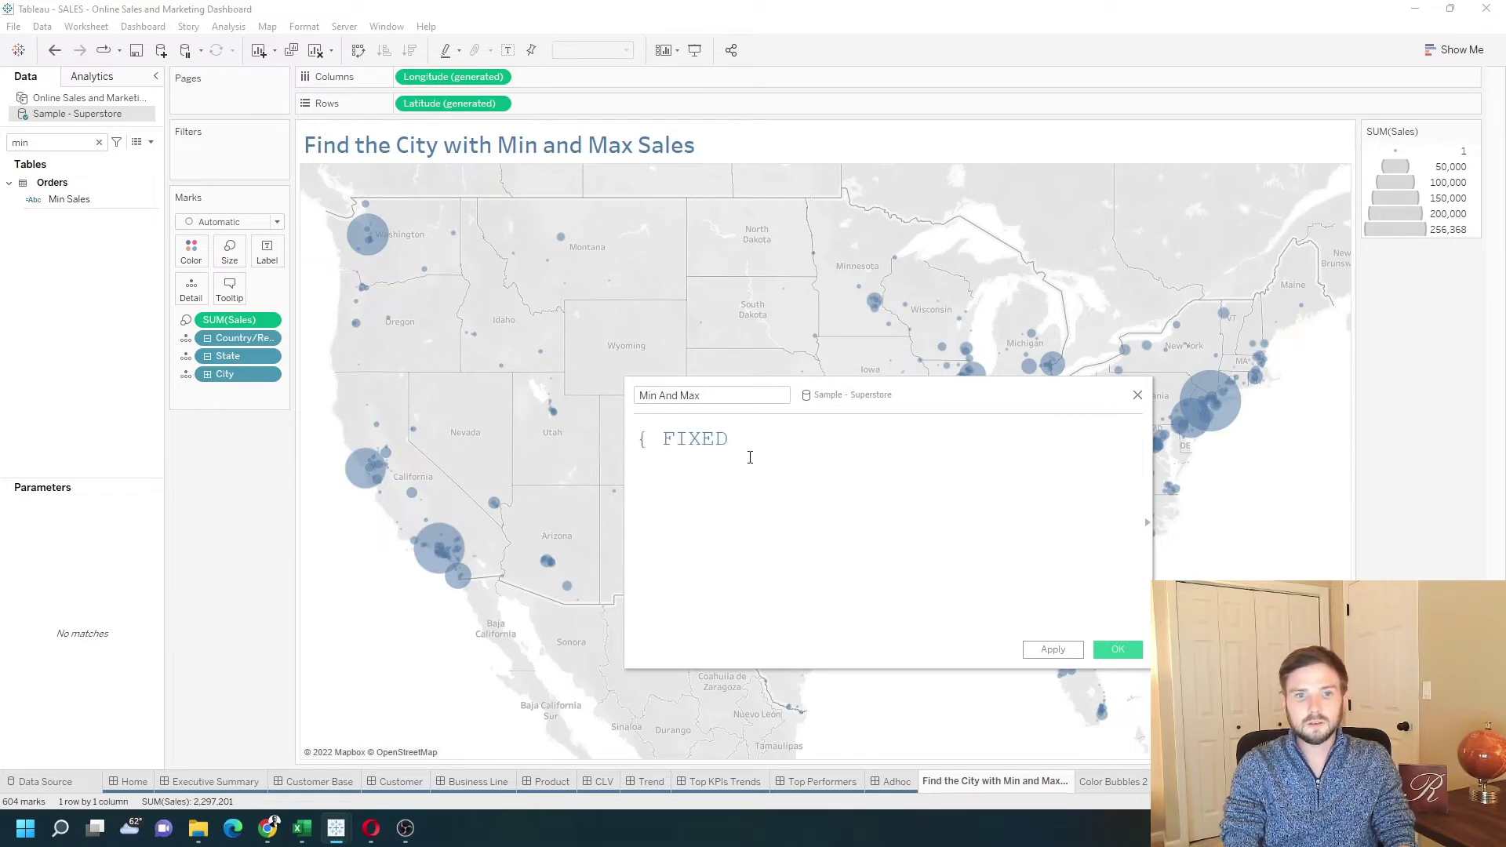
text( sta)
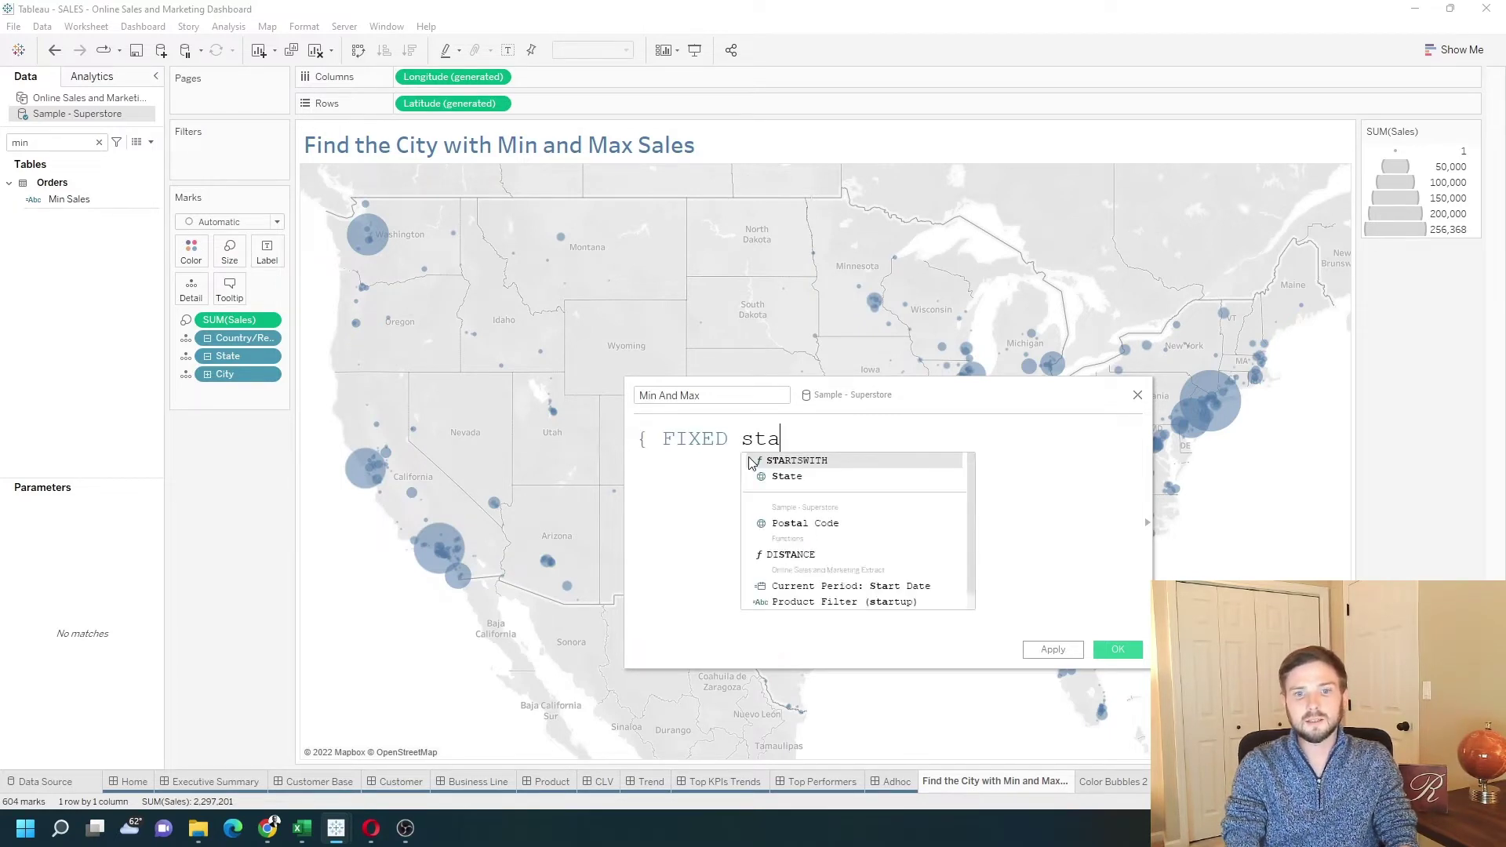
key(Return)
Complete the formula as { FIXED [State], [City]: sum([Sales]) }
text(, city)
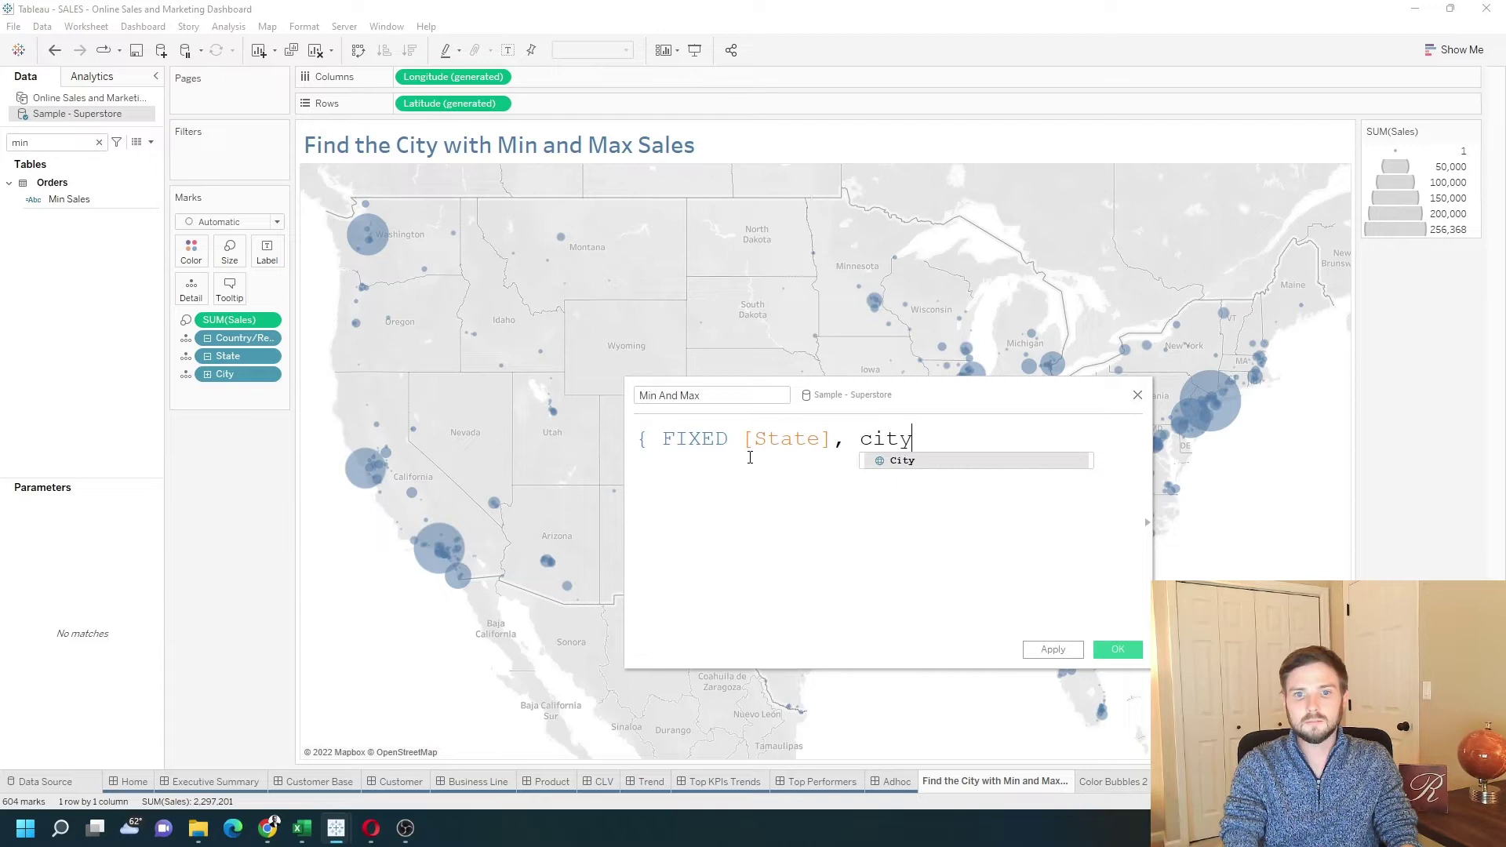
key(Return)
text(: su)
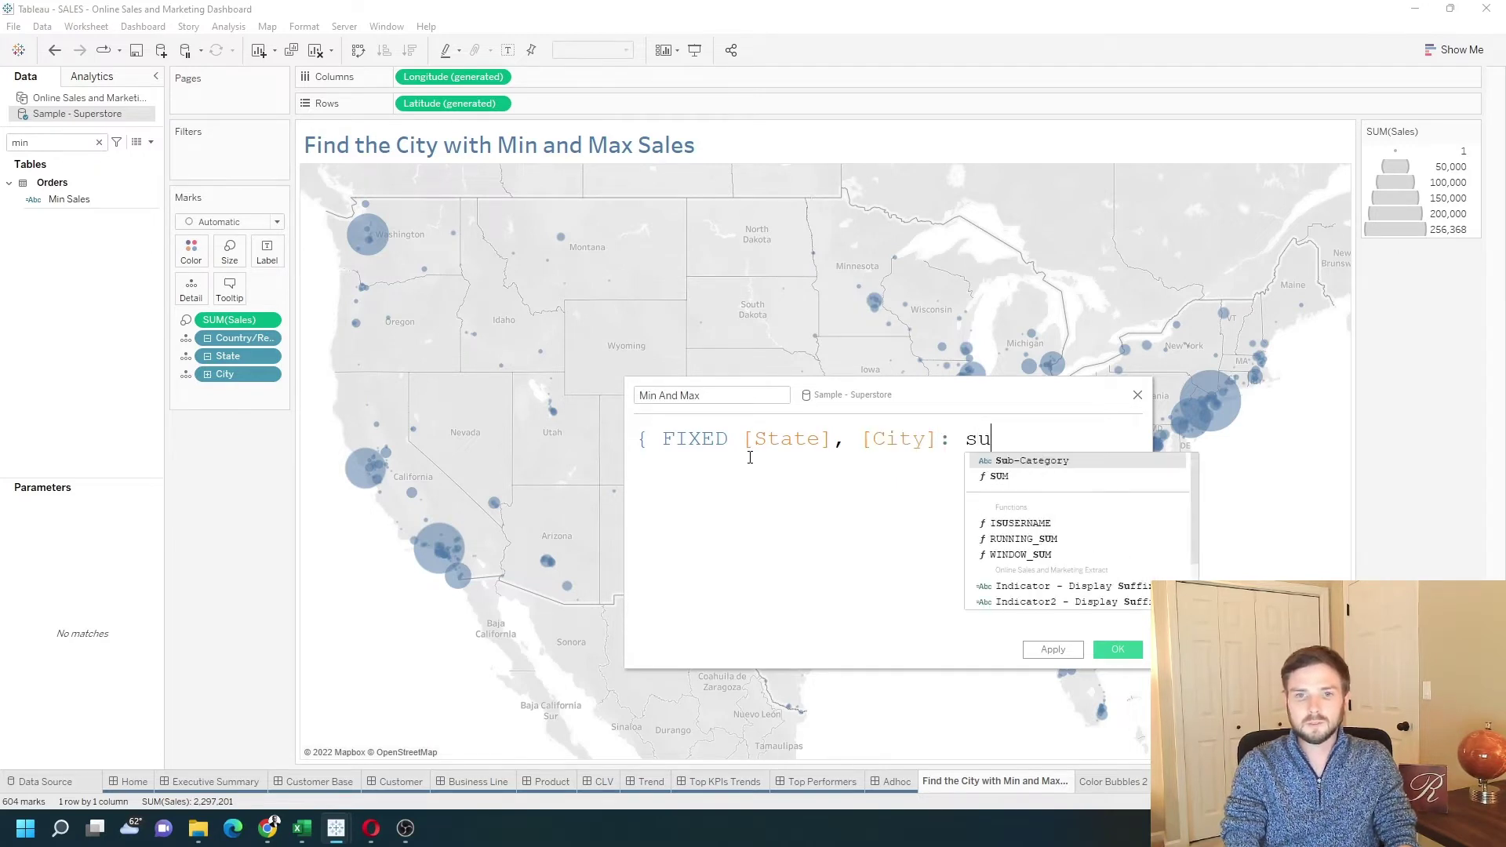
text(m(sales)
key(BackSpace)
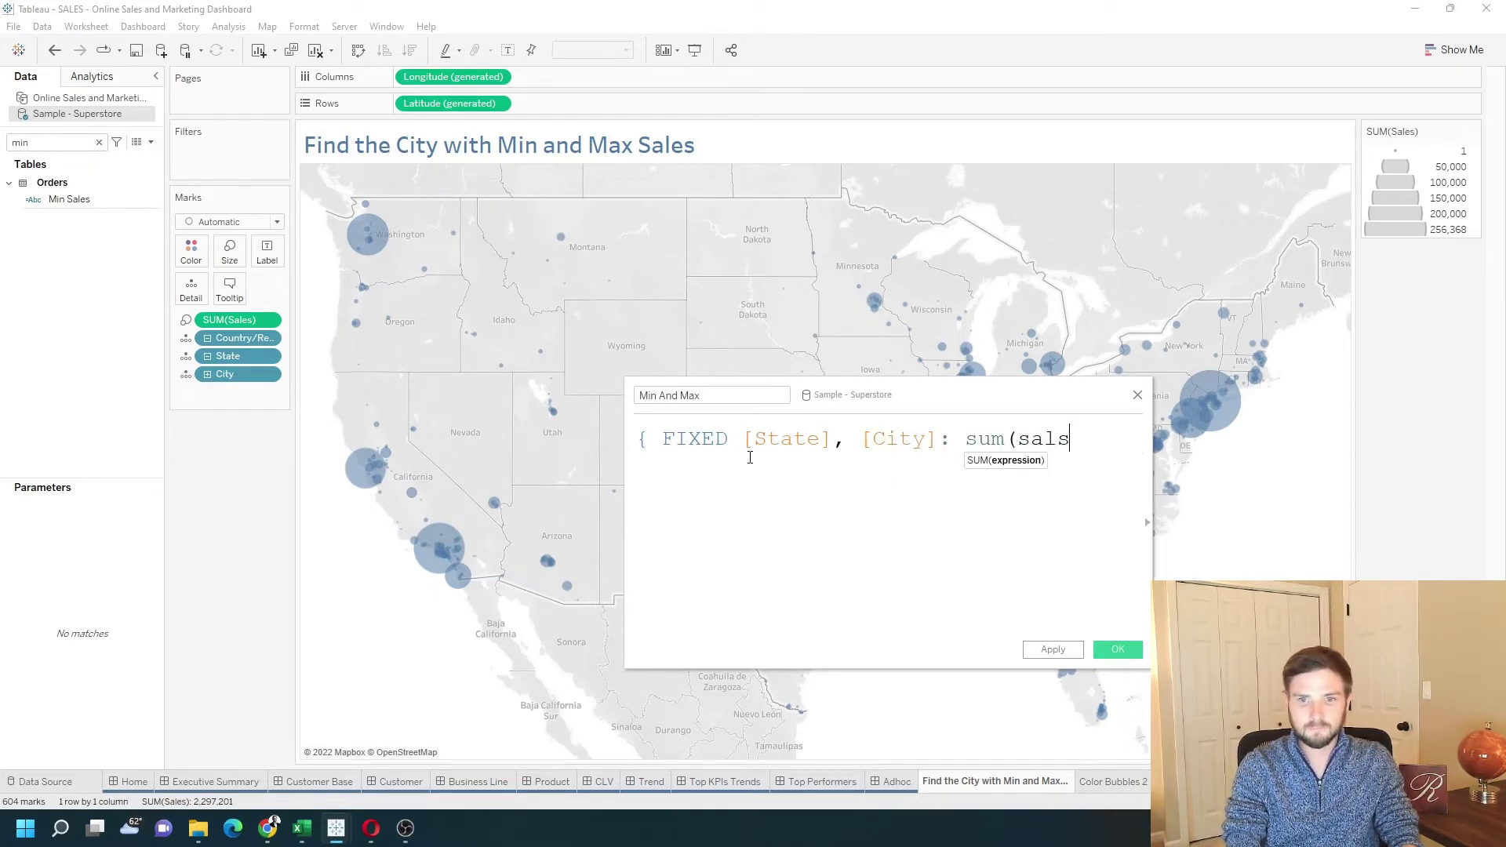
text(s)
key(Return)
text())
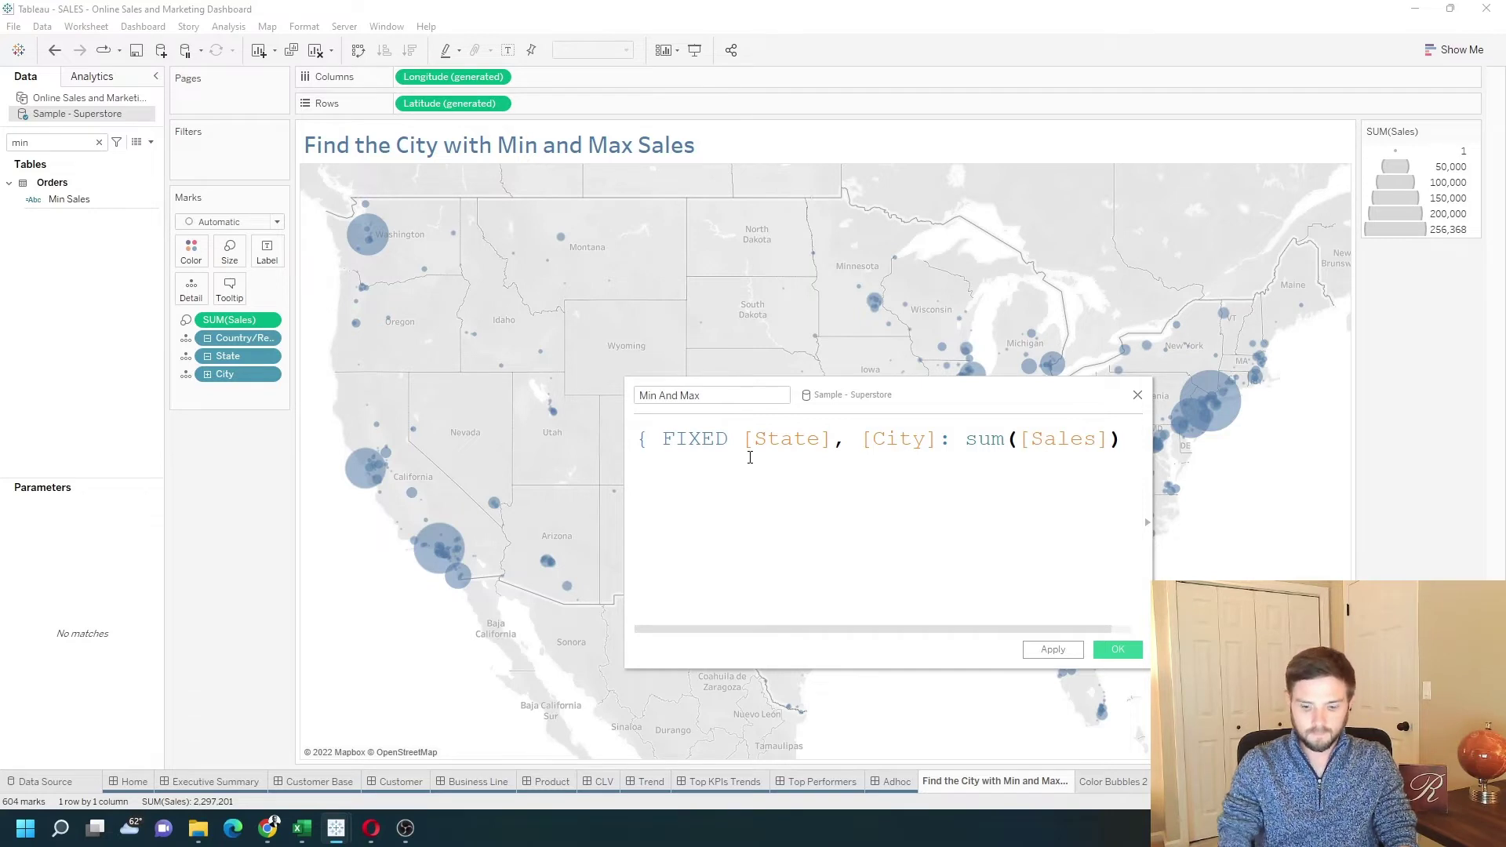
text(})
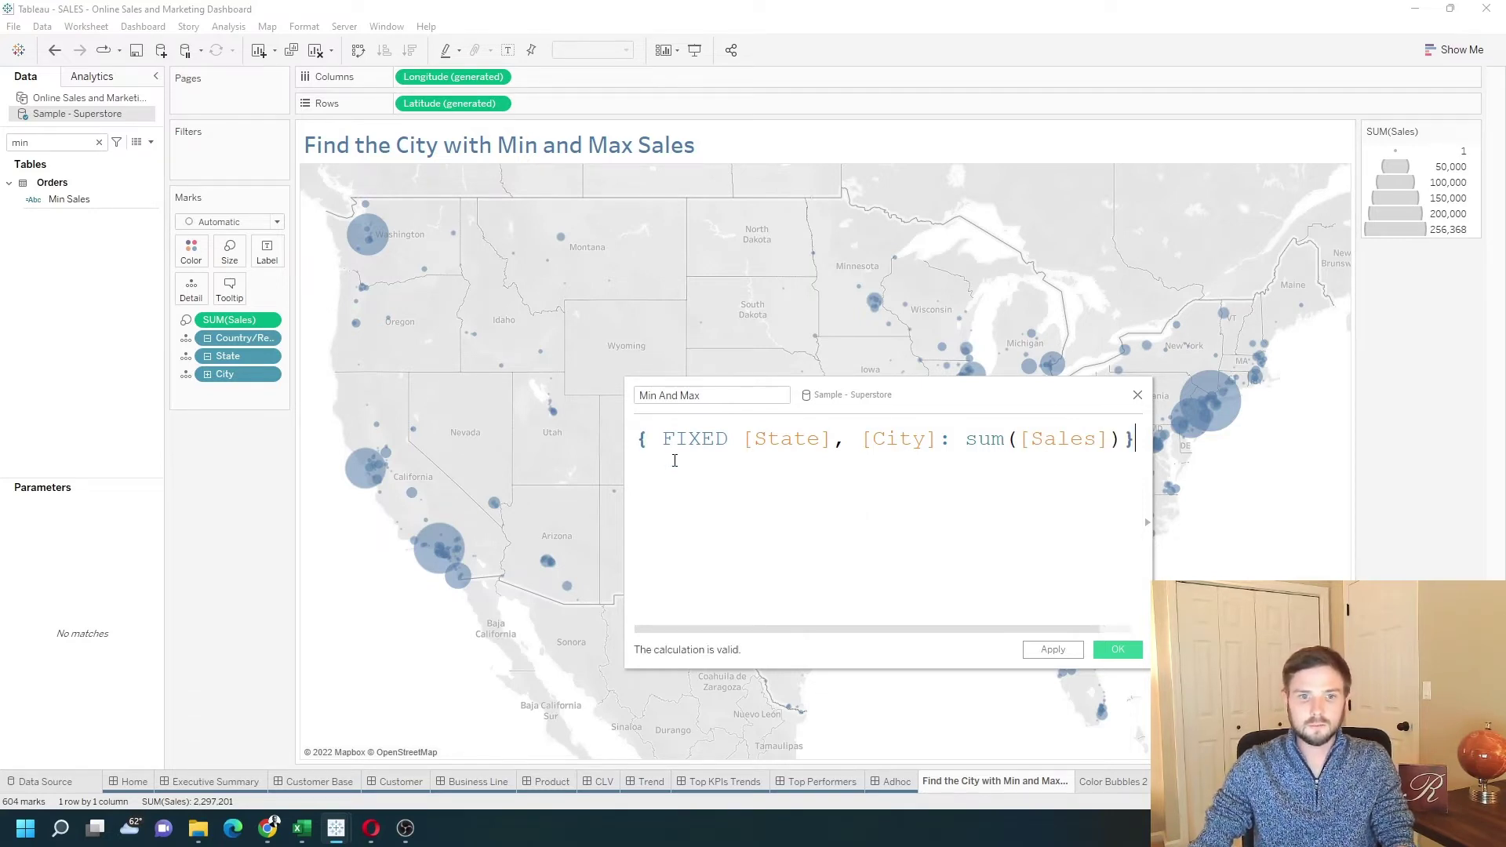
click(636, 441)
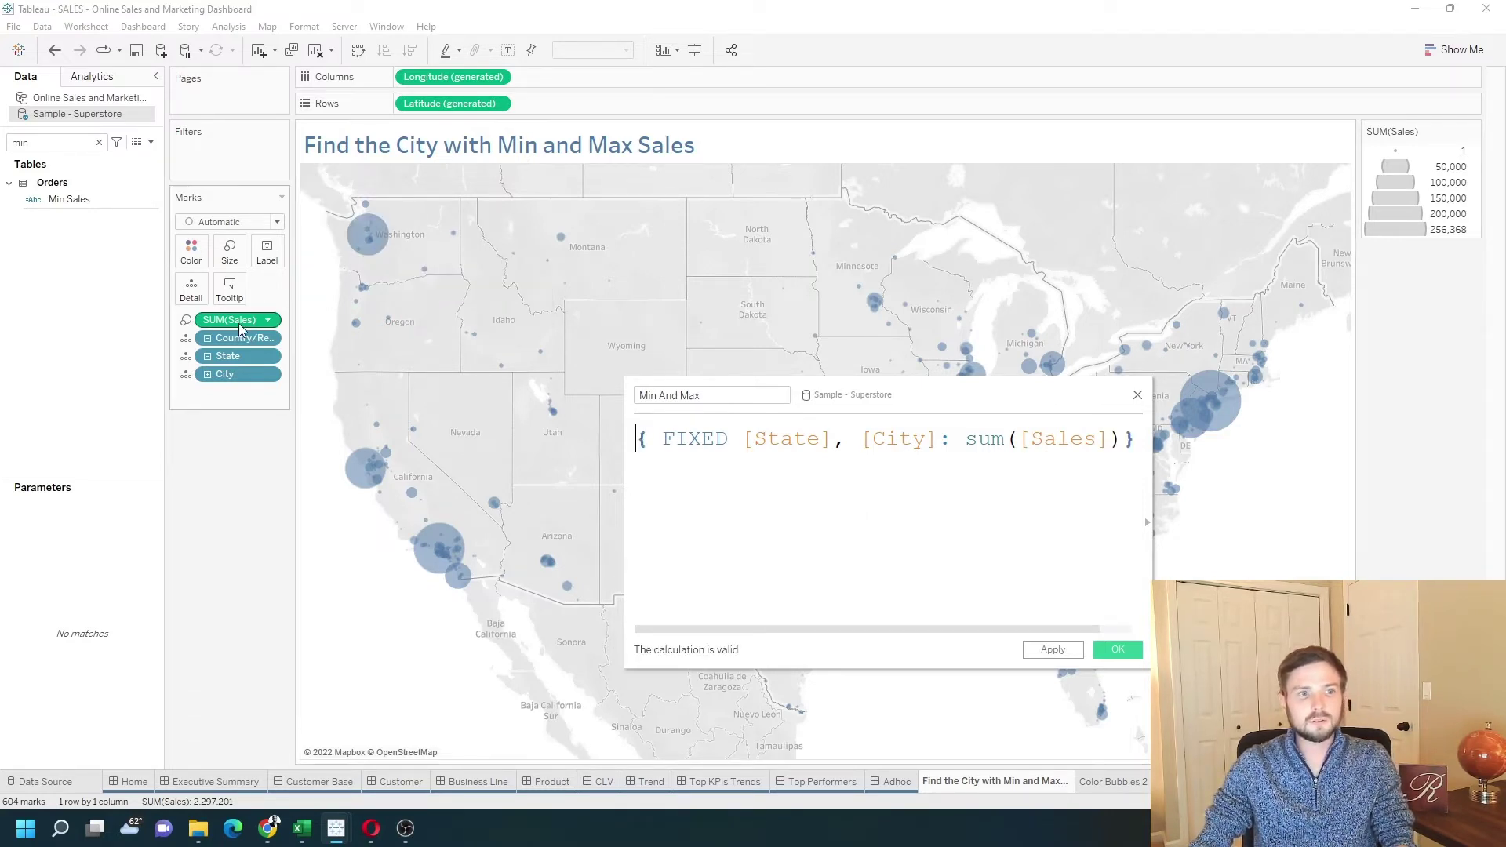
Wrap the expression as {max( { FIXED [State], [City]: sum([Sales]) } )} and apply it
drag(1025, 403, 844, 367)
drag(976, 428, 1147, 428)
drag(907, 360, 1063, 413)
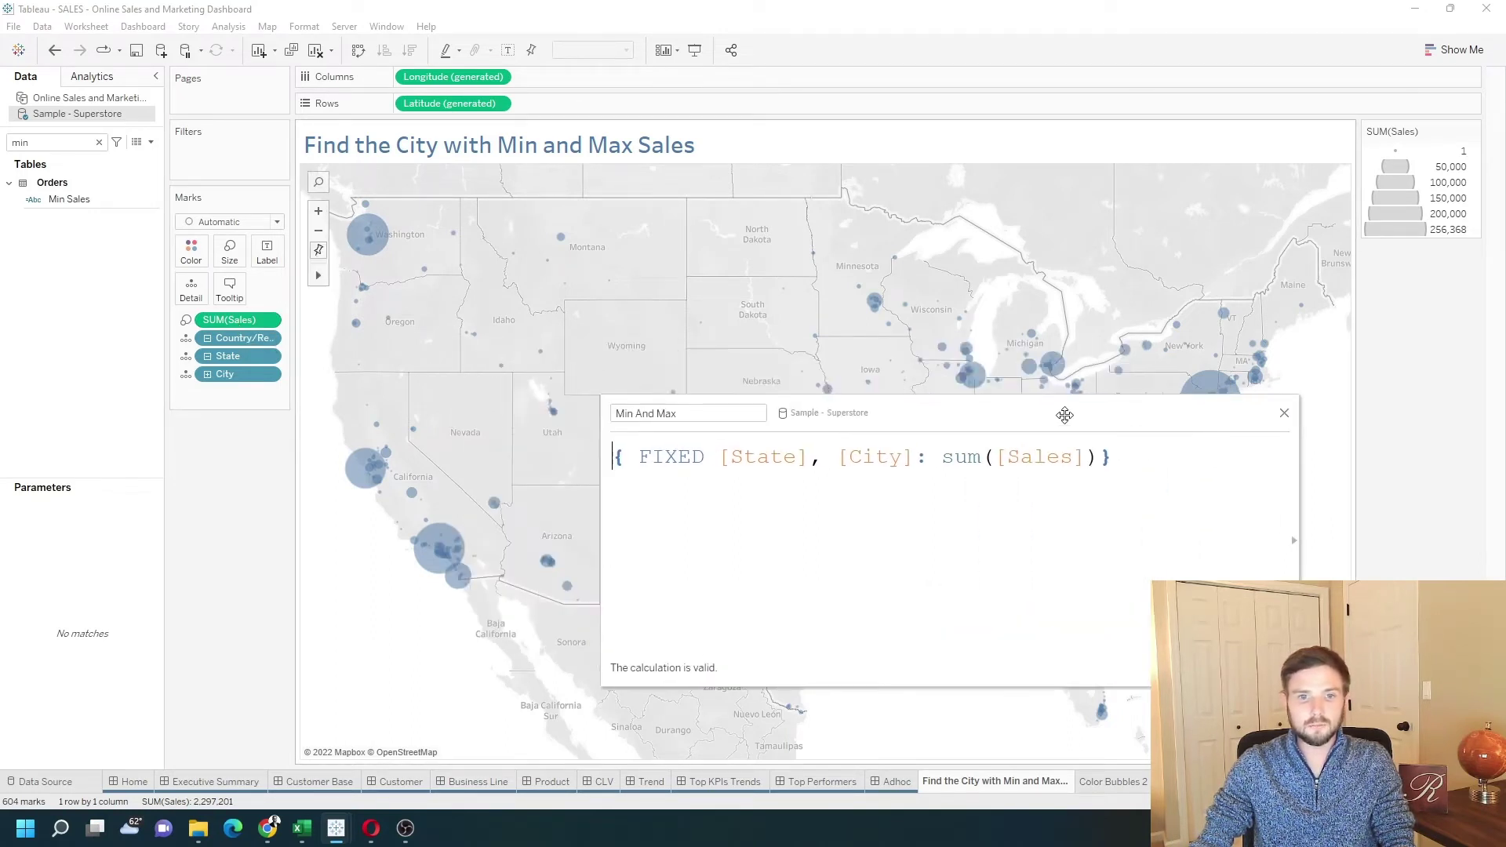
drag(902, 420, 926, 388)
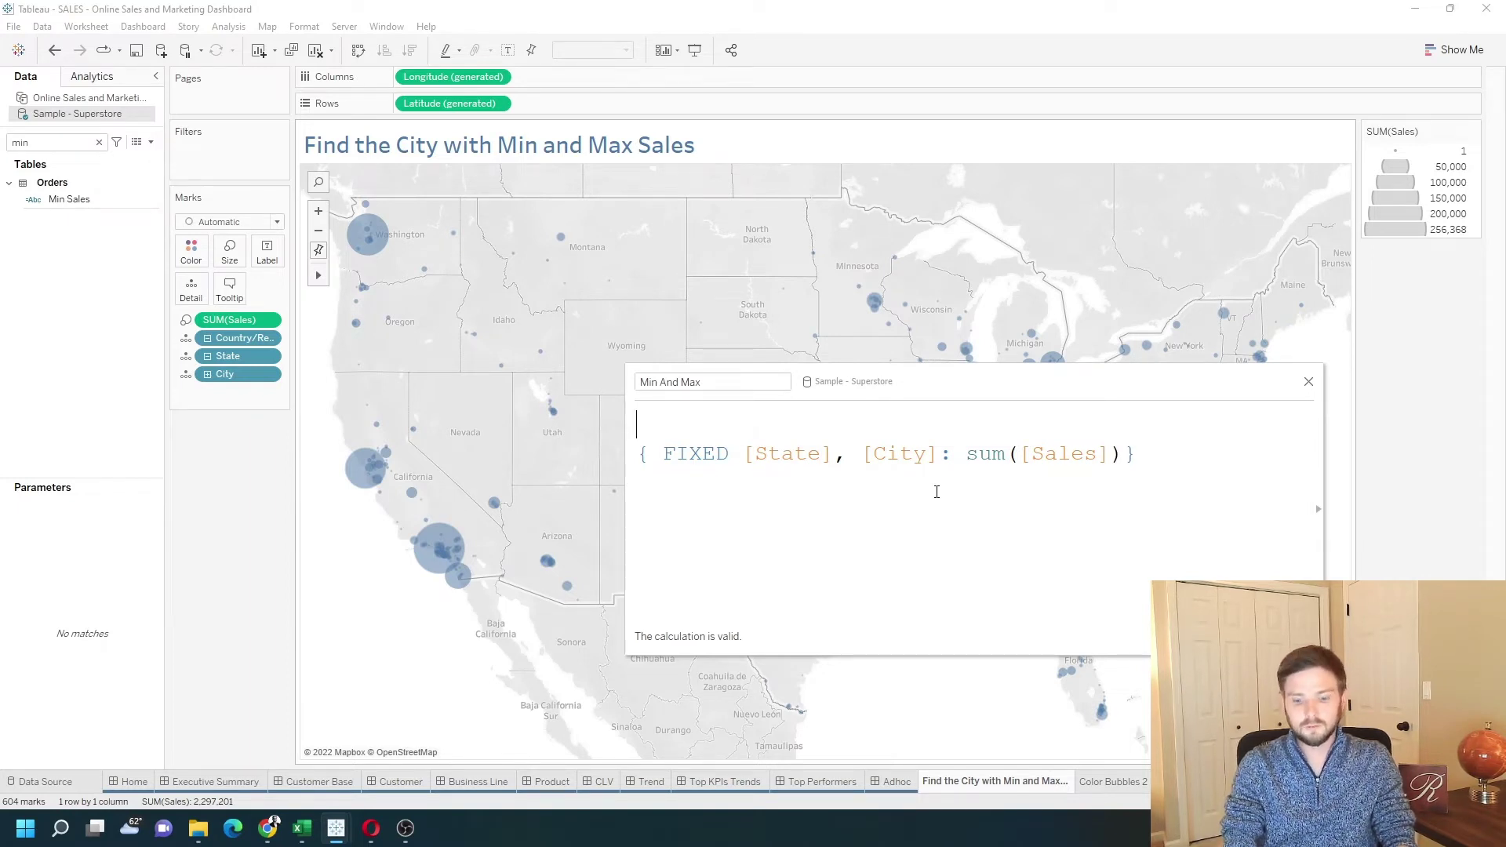
text({max()
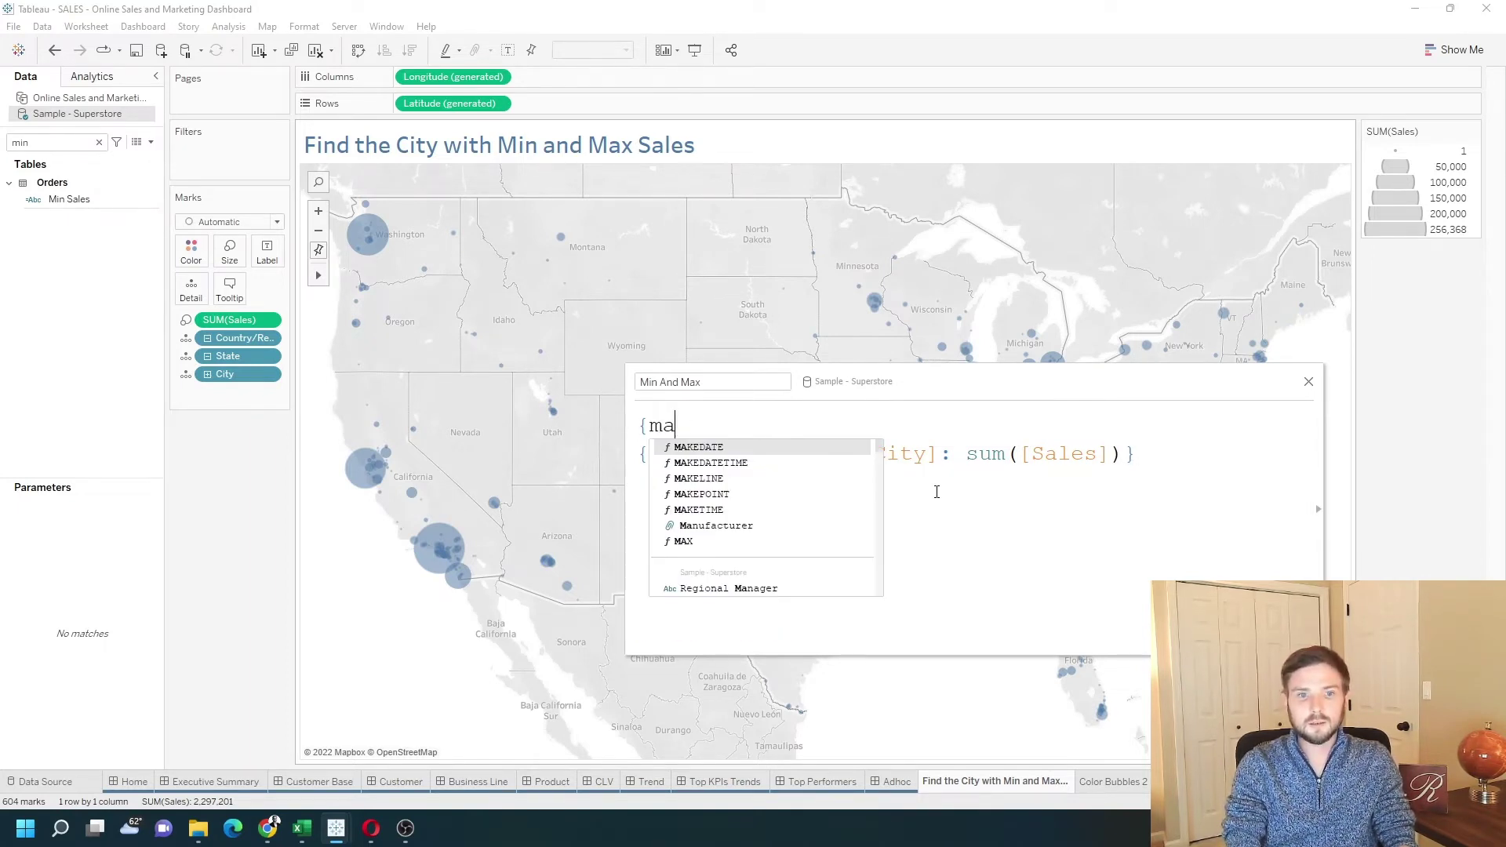
click(1148, 455)
key(Return)
text() })
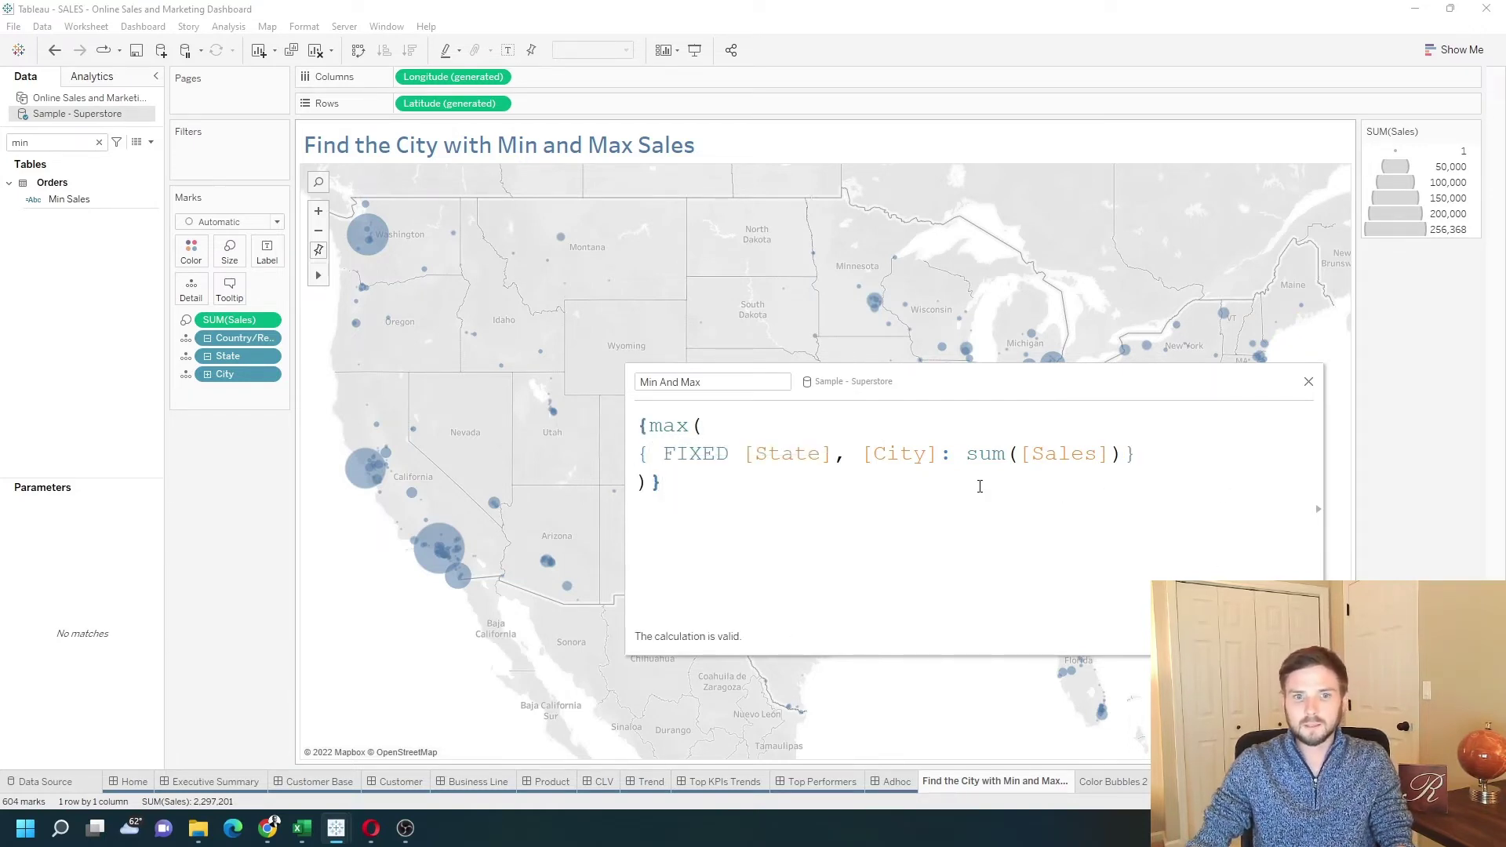
drag(972, 388, 825, 472)
click(1078, 721)
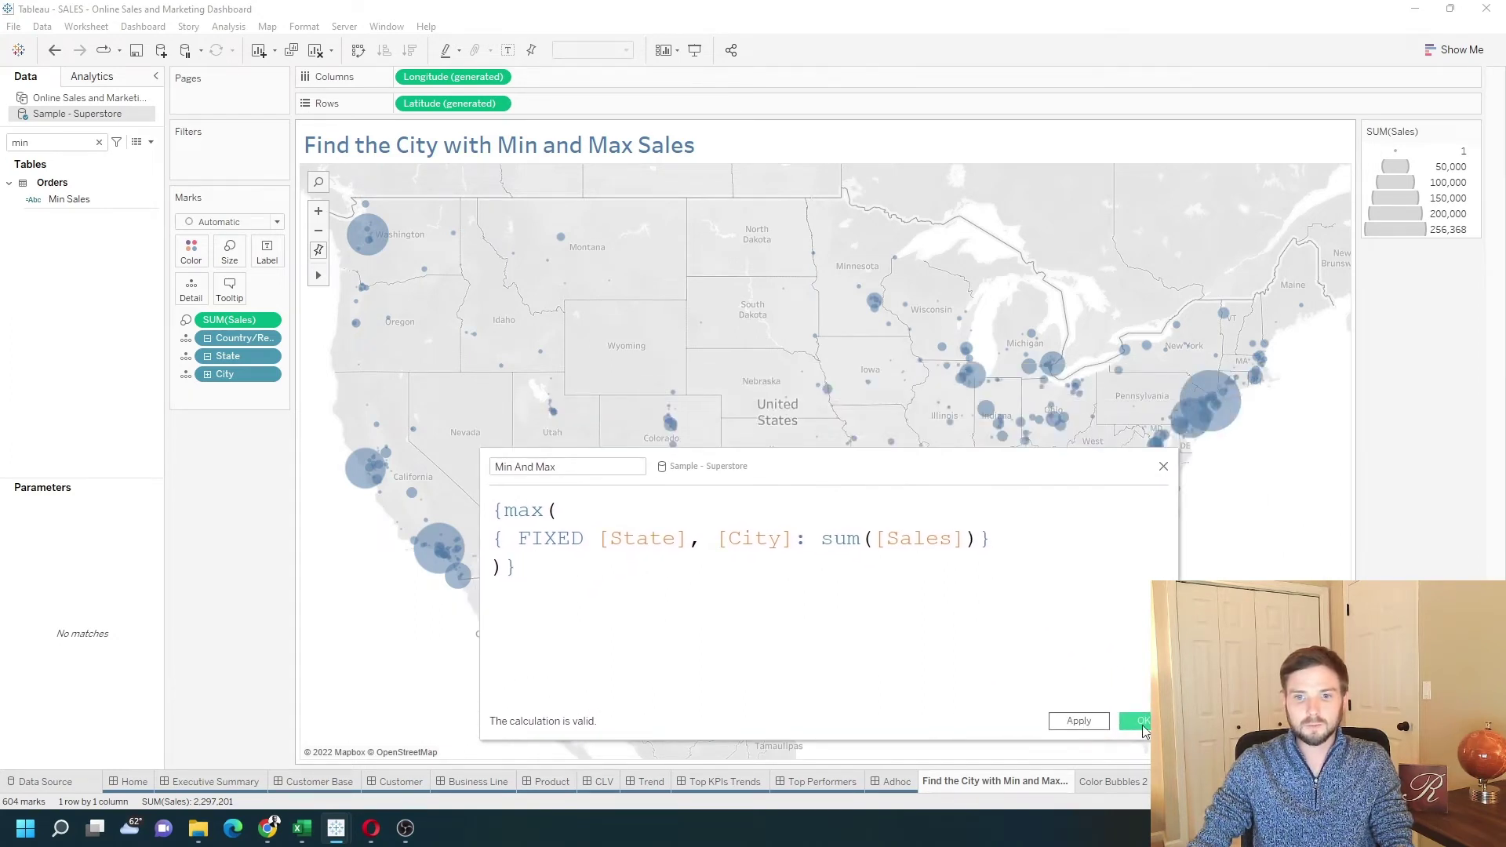
click(1142, 721)
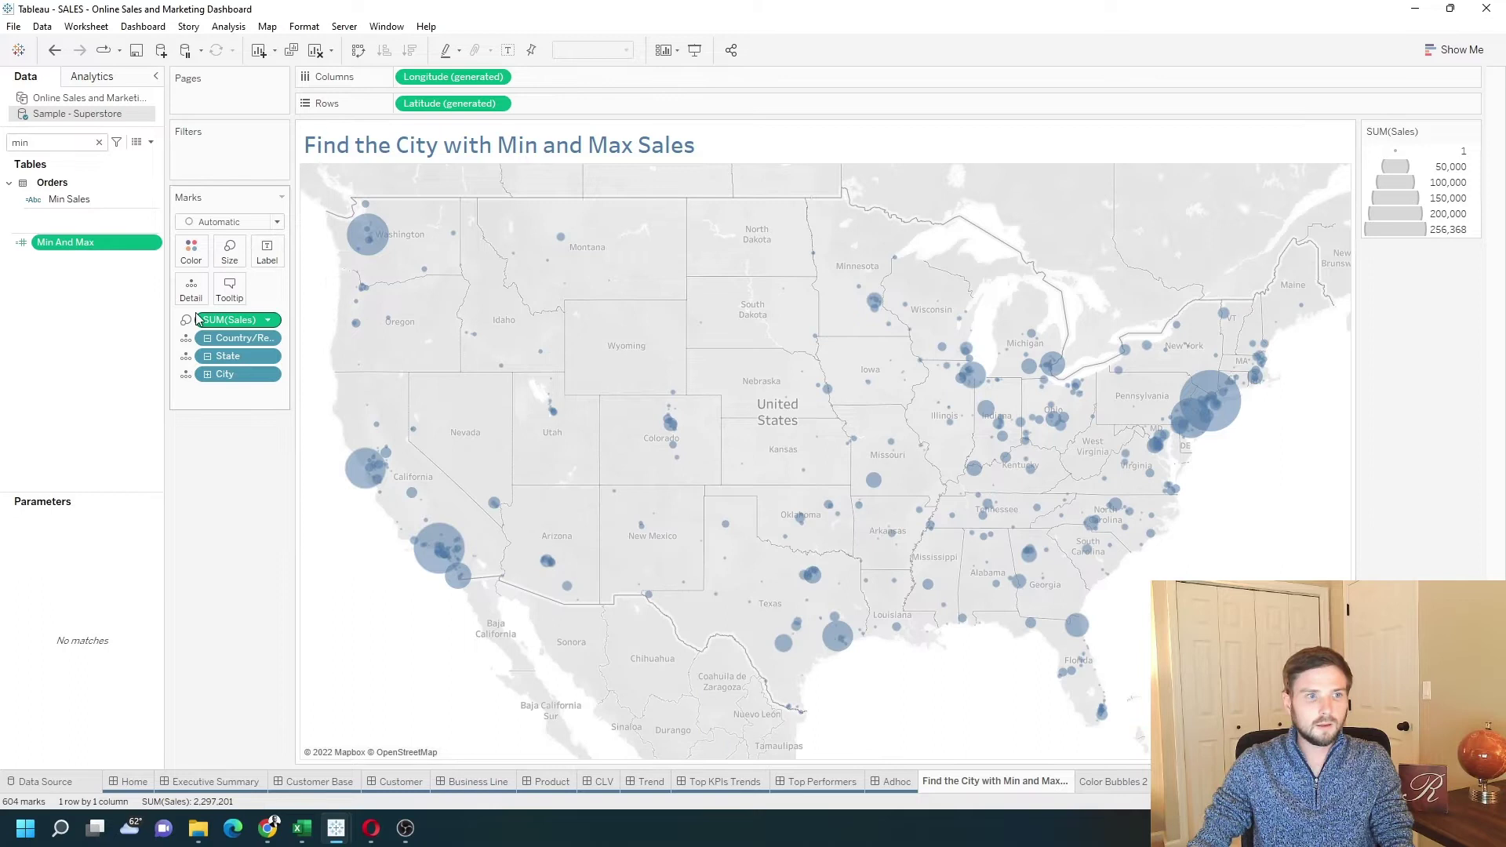
drag(86, 245, 276, 264)
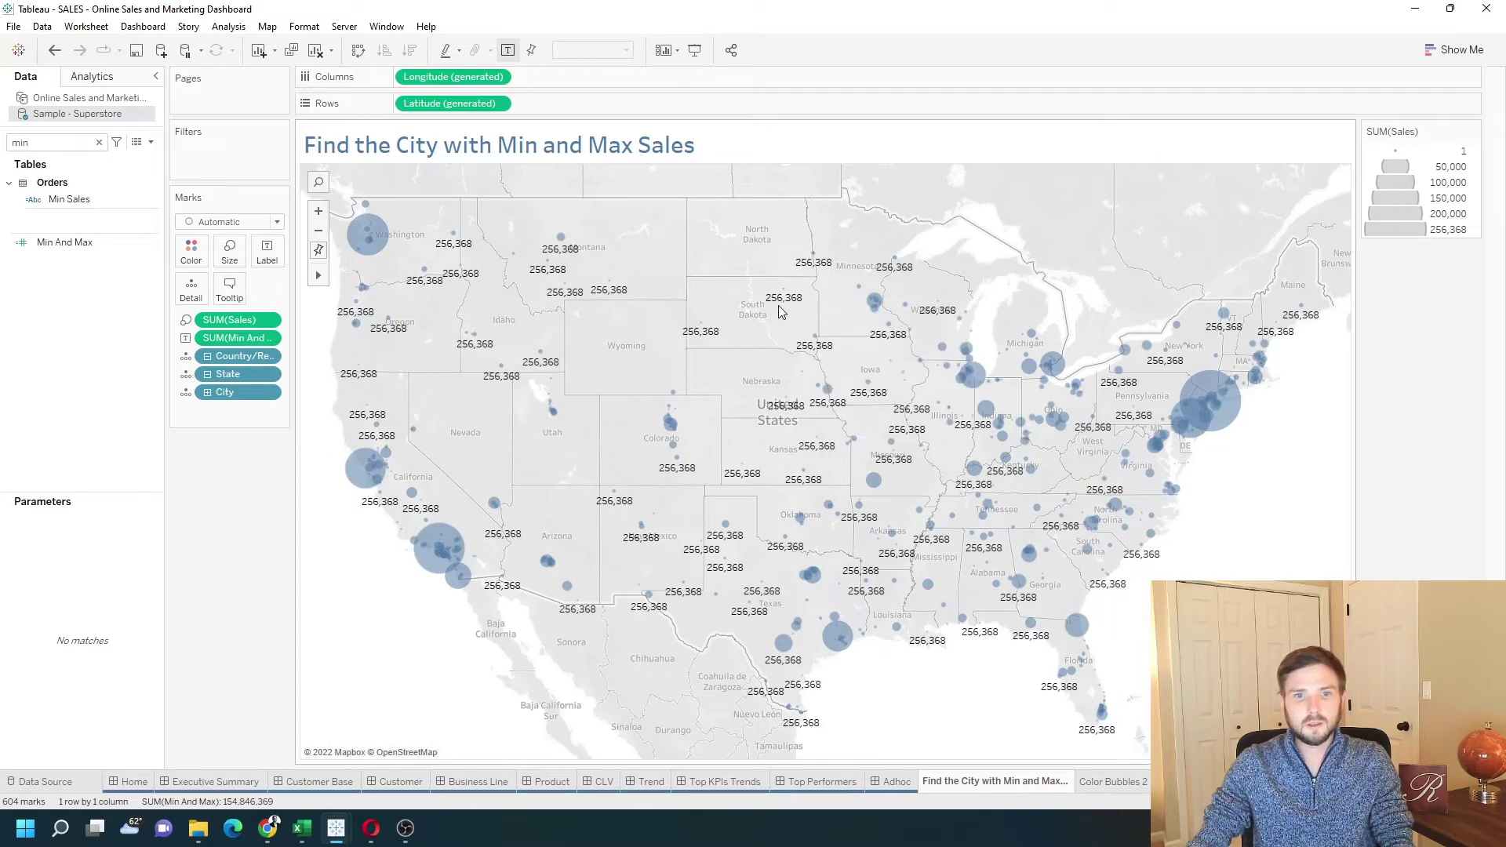
mouse_move(779, 309)
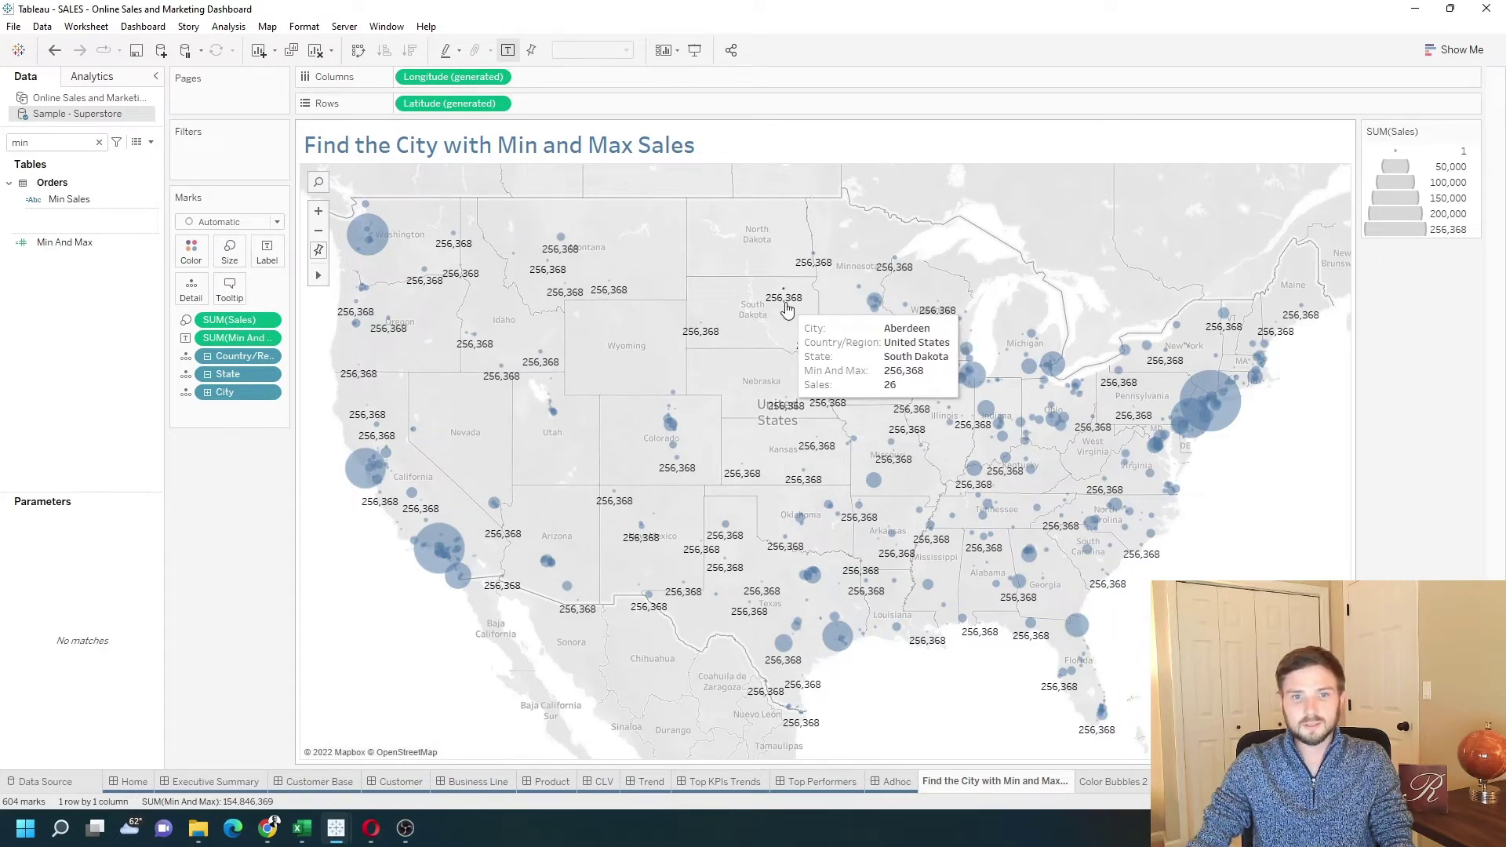
mouse_move(1229, 419)
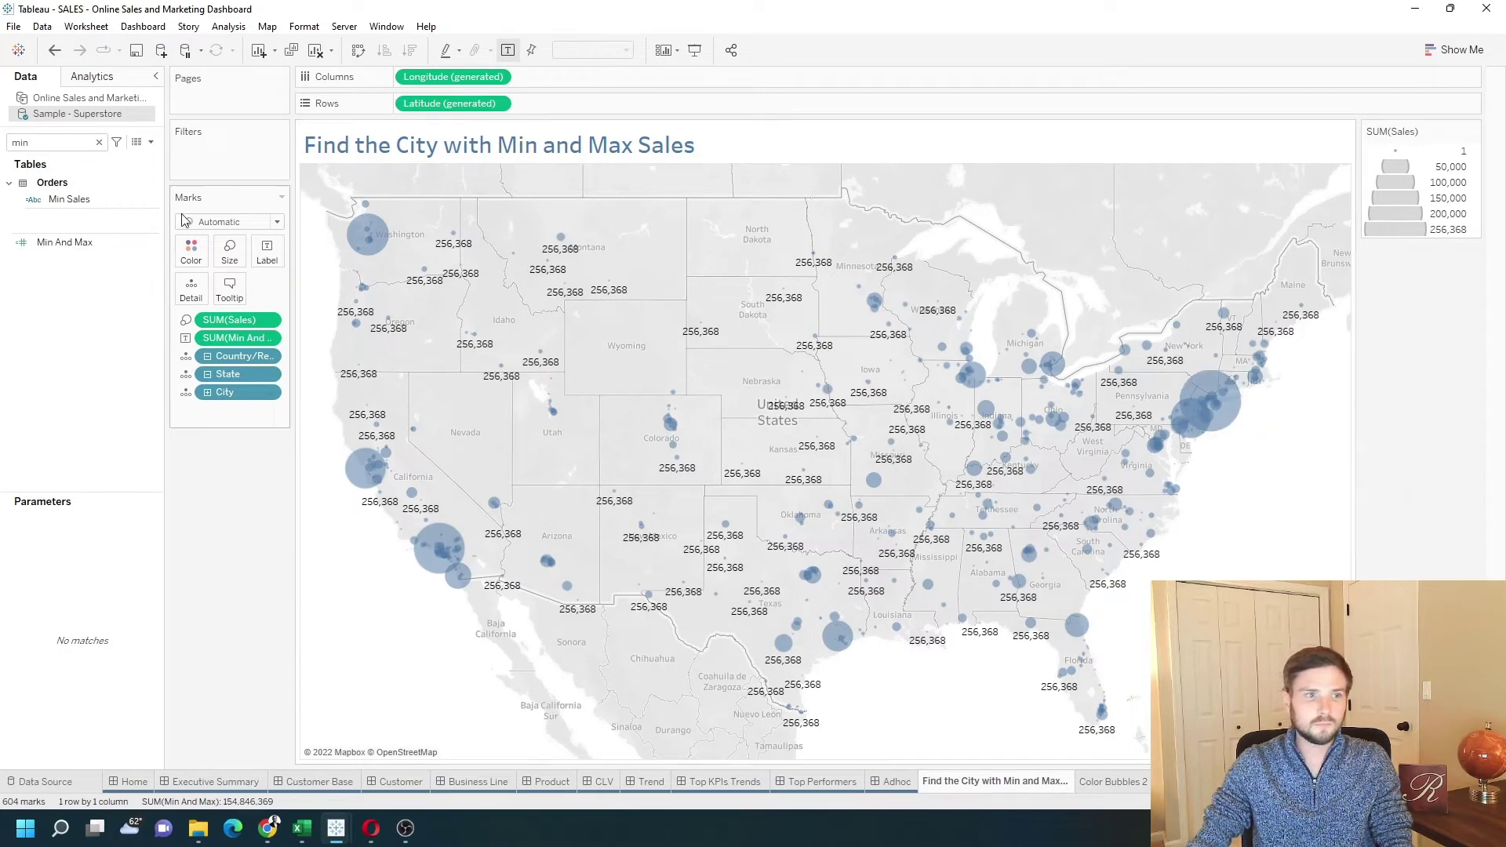
Edit Min And Max and start an IF test using the copied FIXED city sales expression
click(157, 243)
right_click(157, 244)
click(276, 339)
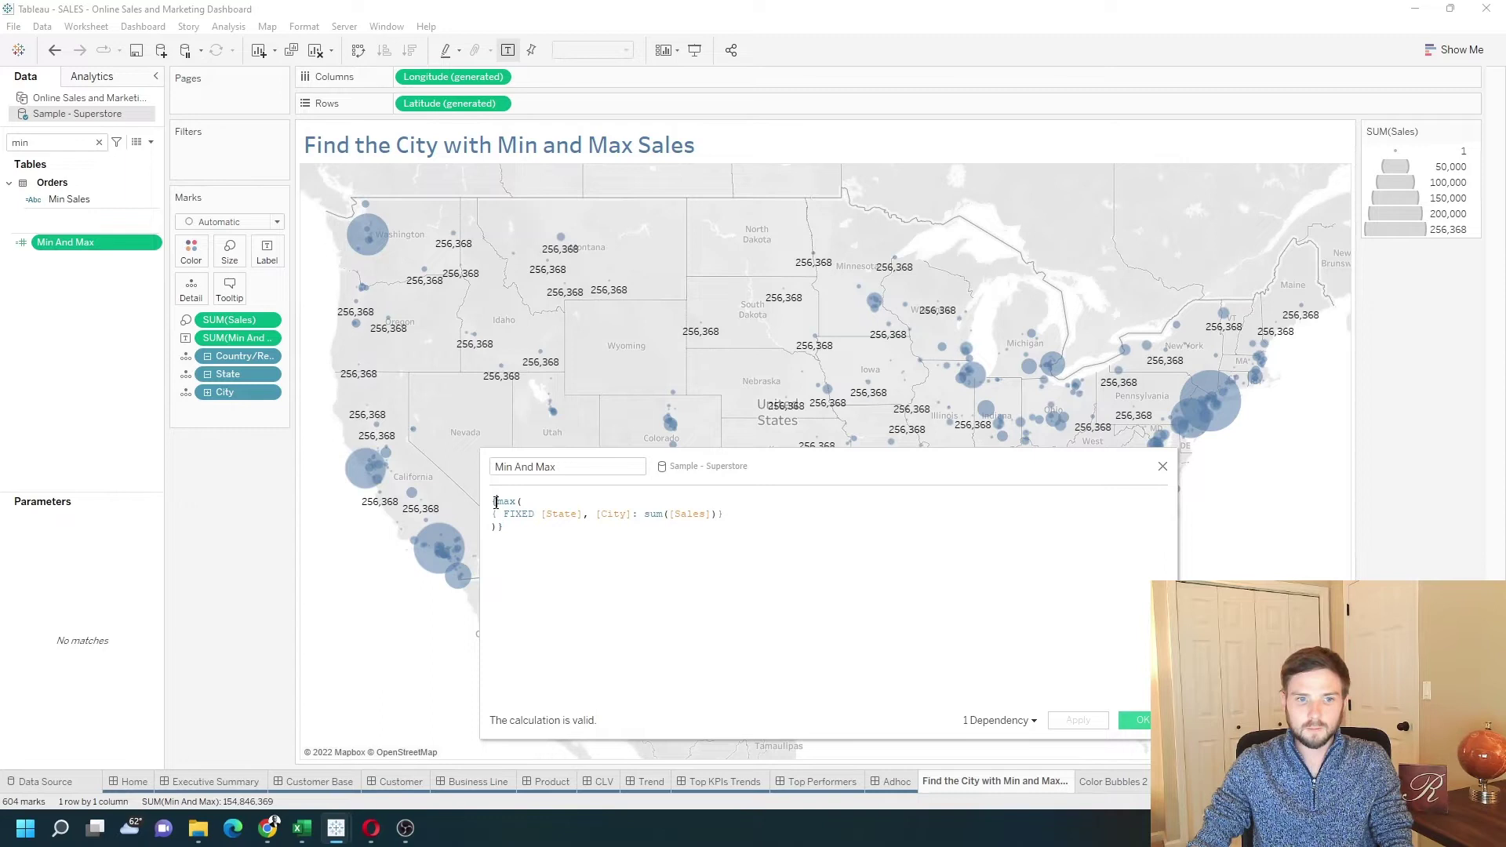
click(493, 502)
key(Return)
key(Return)
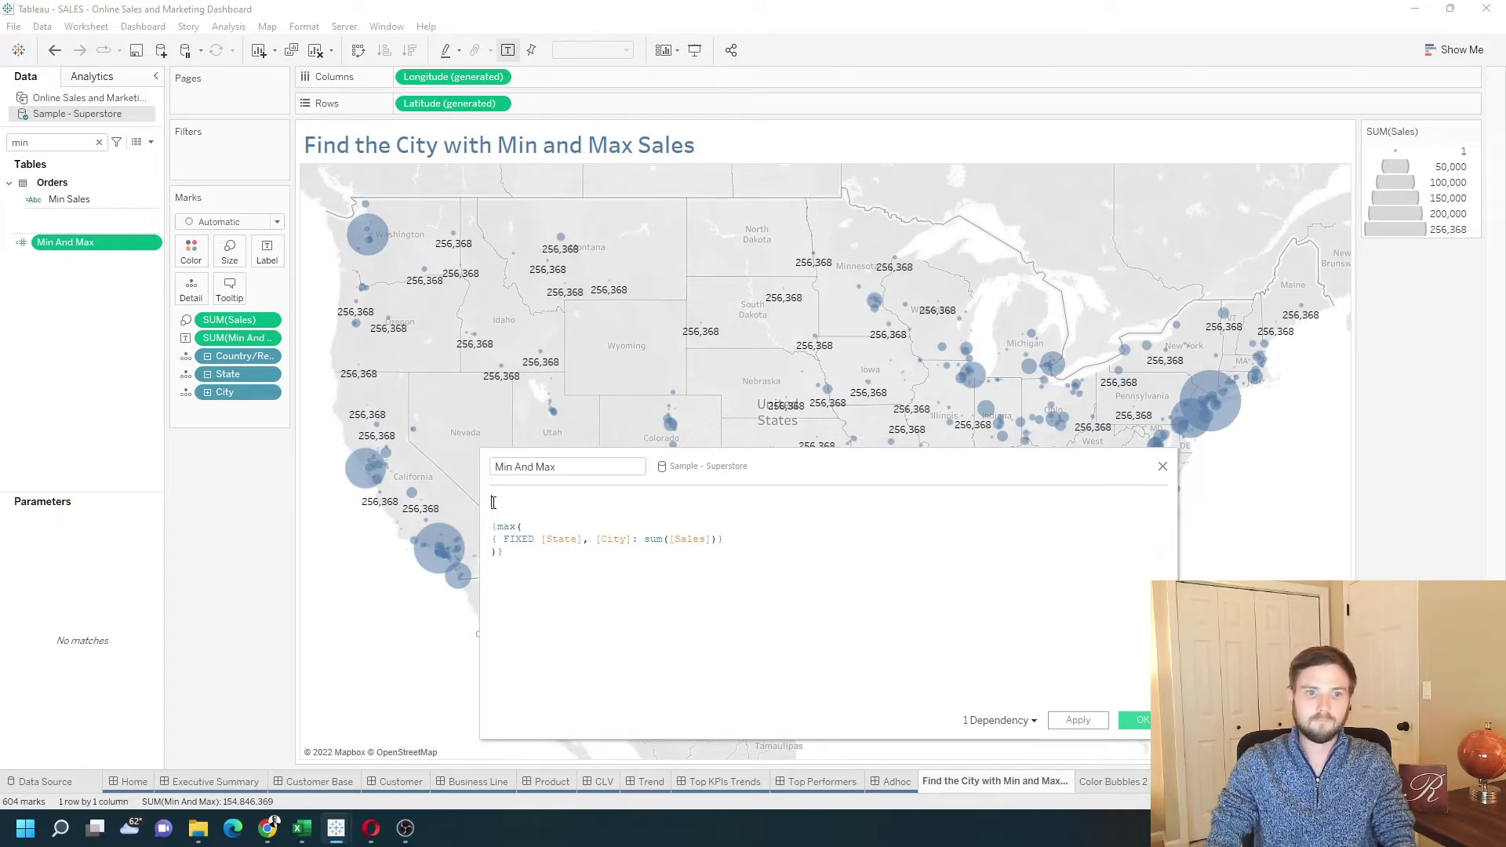
click(494, 502)
text(If)
key(Return)
key(Return)
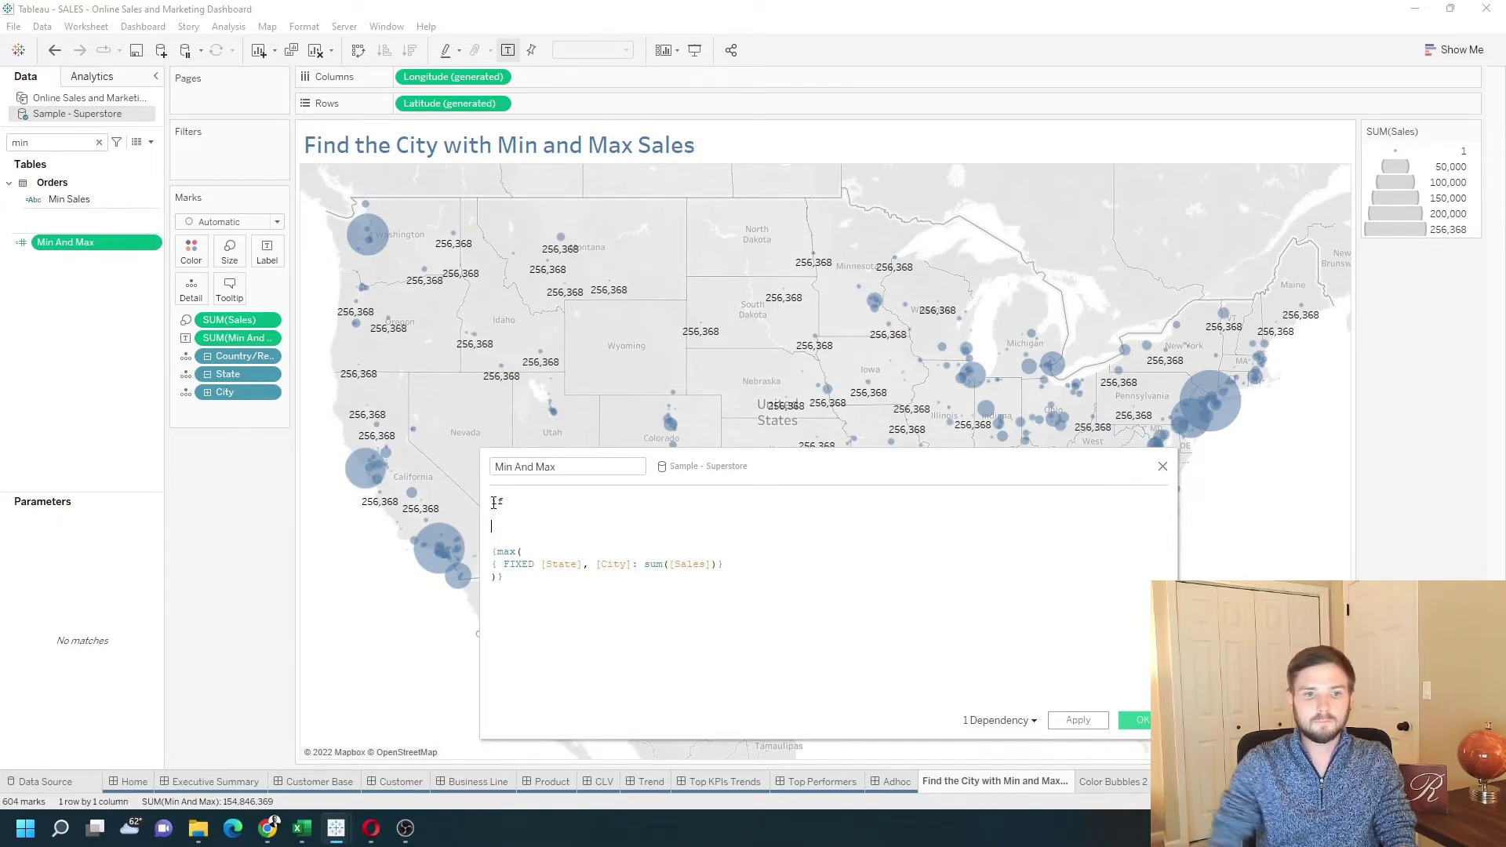
drag(723, 566, 489, 574)
key(ctrl+c)
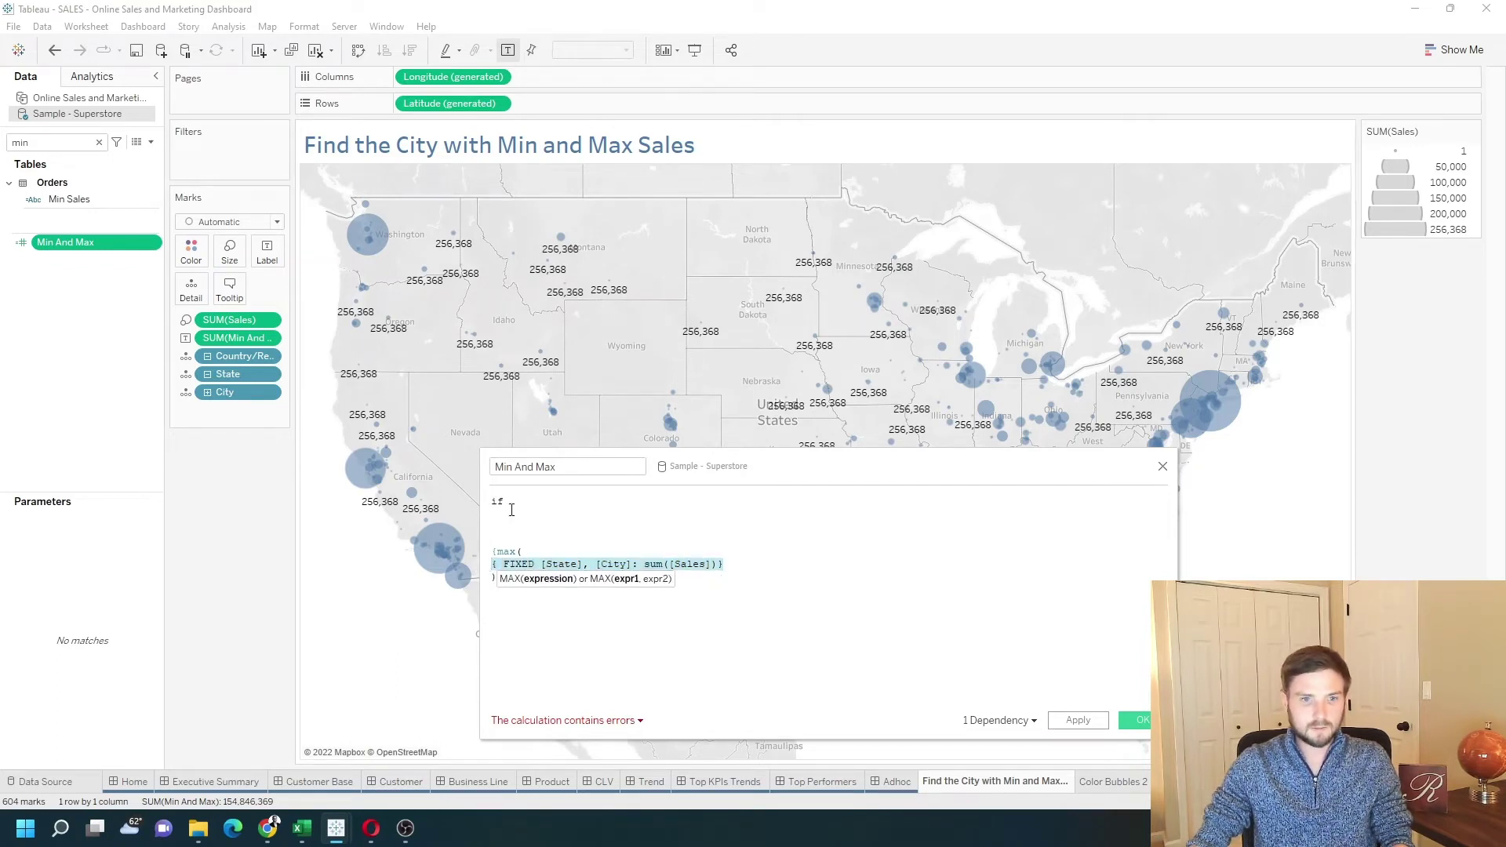
click(531, 528)
key(ctrl+v)
Finish the test: equals the MAX expression THEN "Highest" ELSE "Other" END
drag(747, 524, 470, 527)
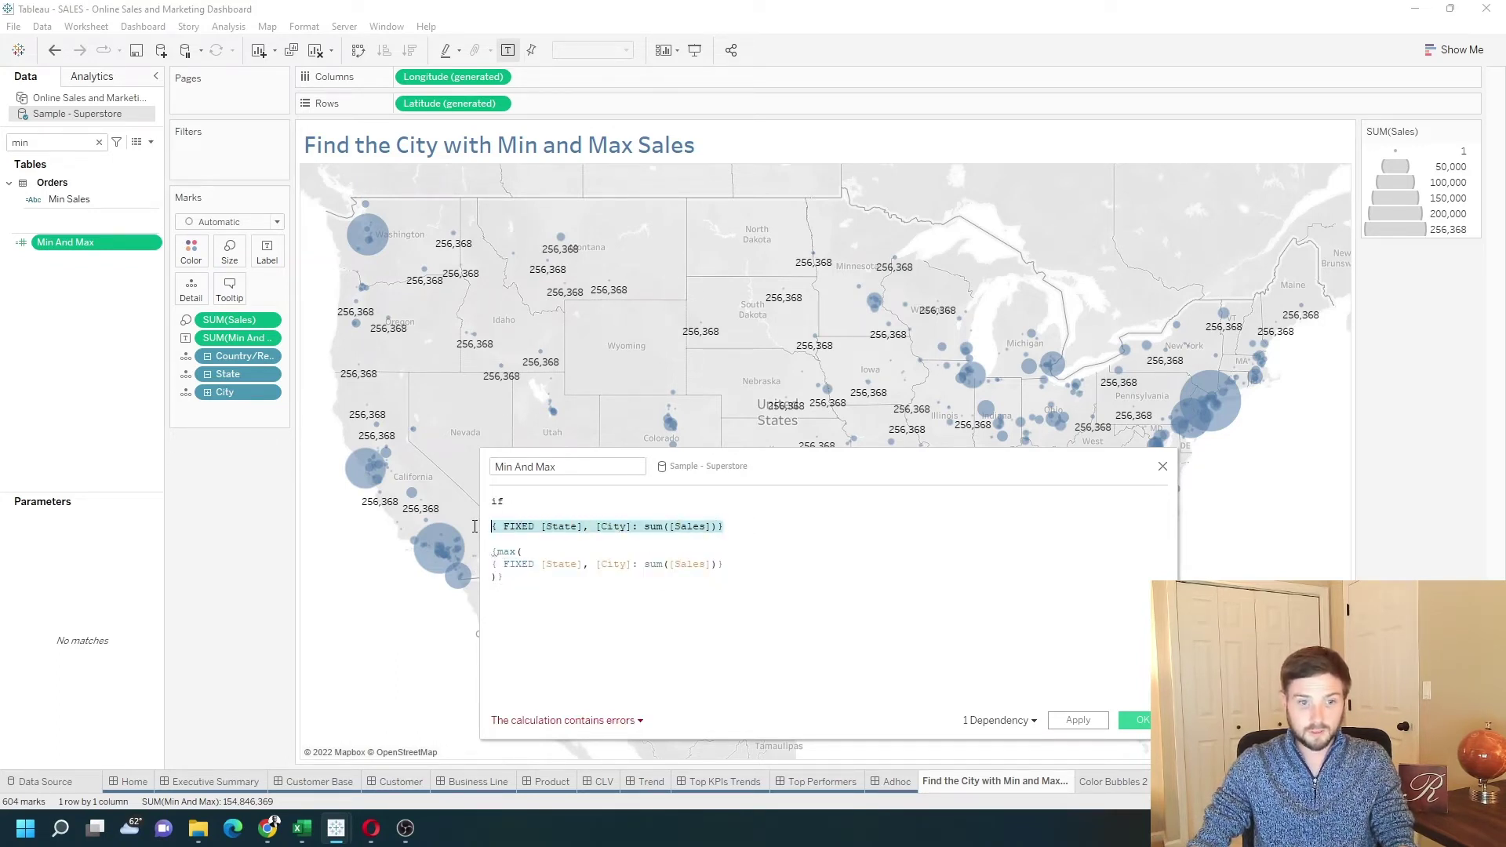
click(746, 530)
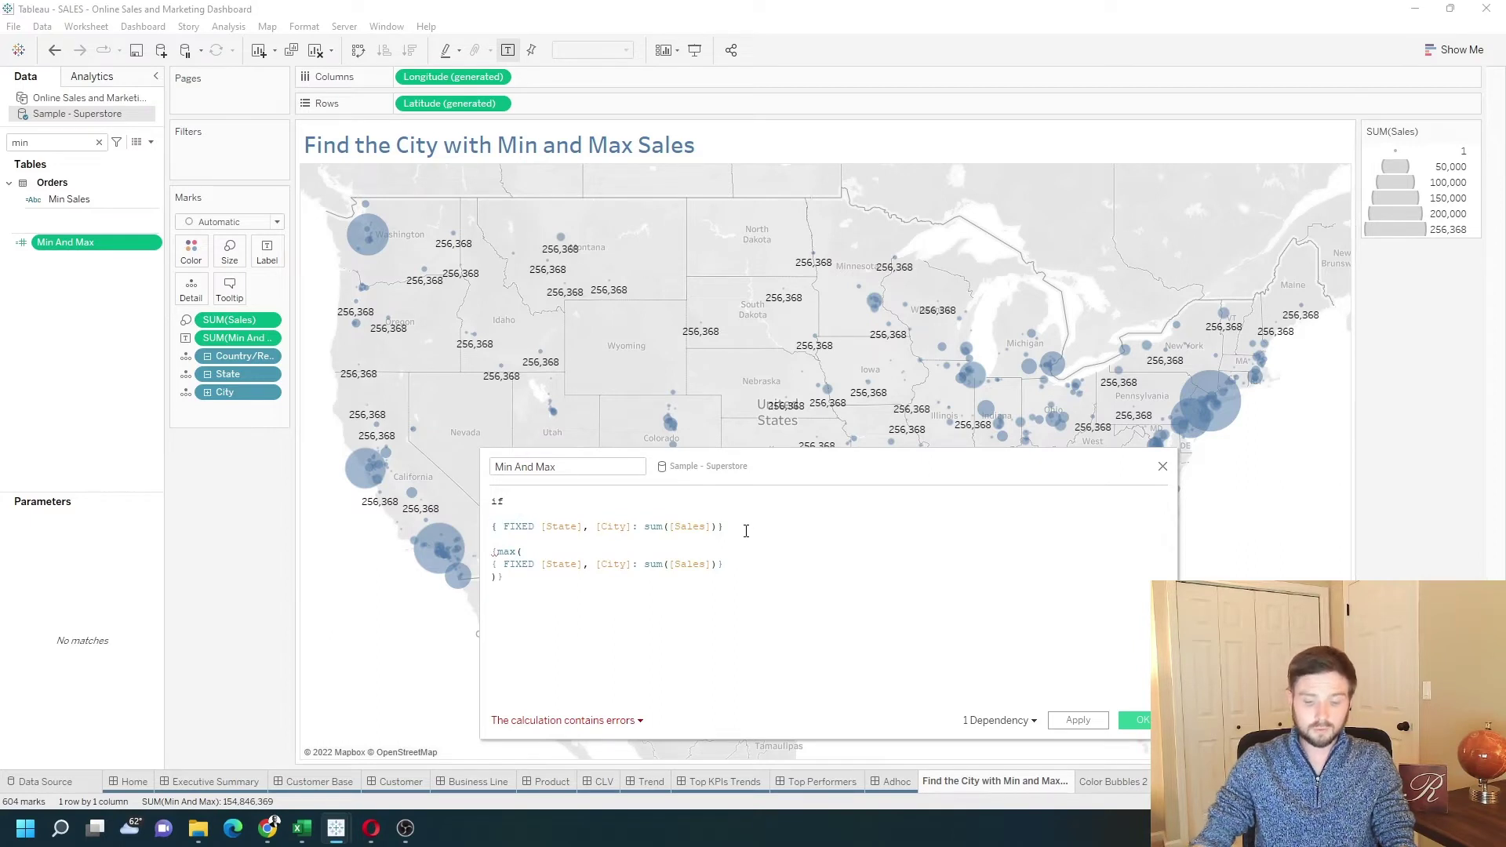
key(Return)
key(Return)
text(=)
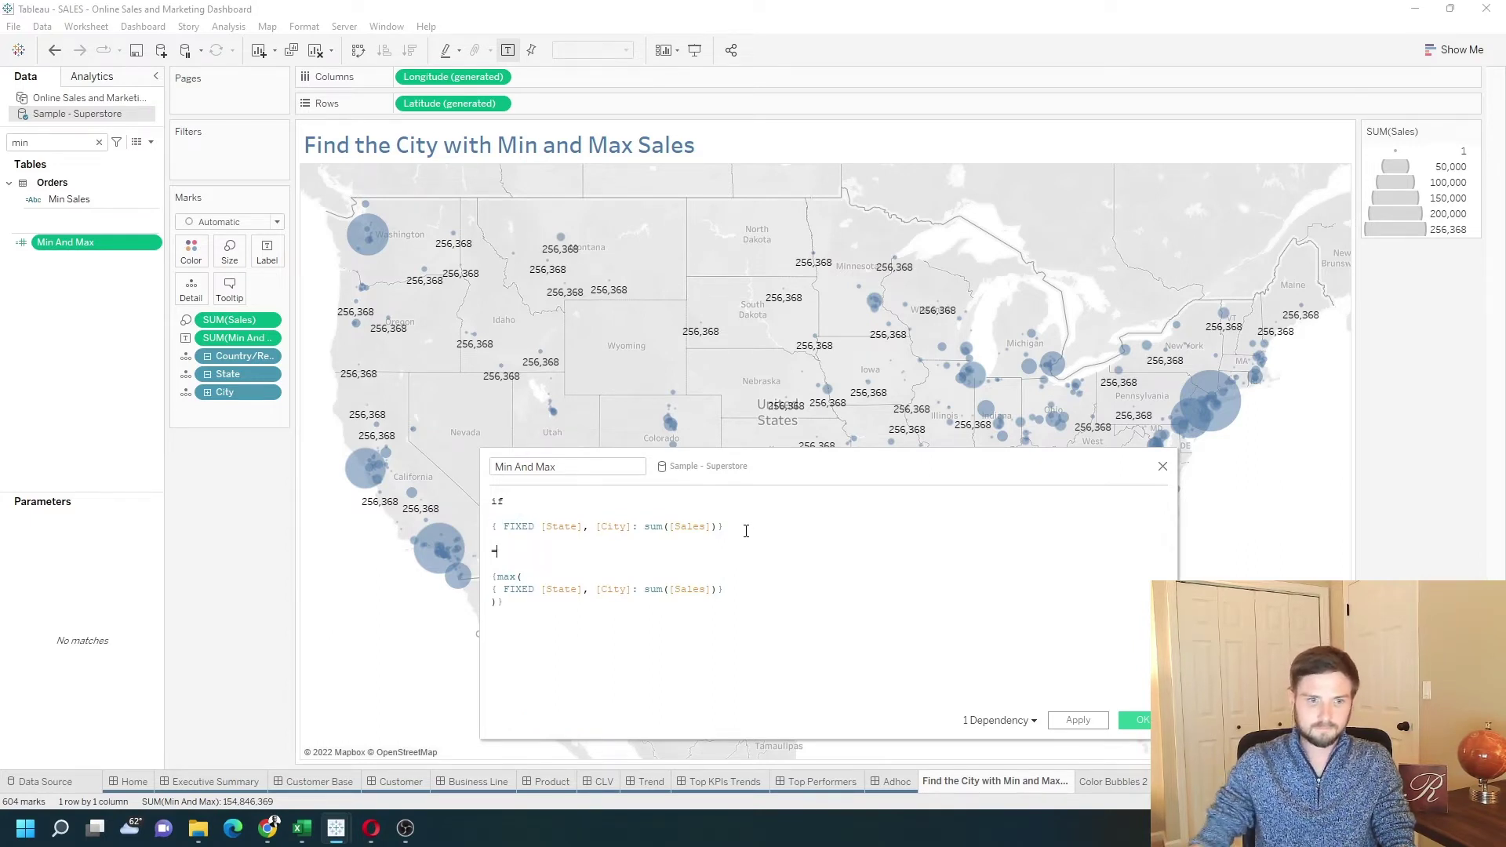
click(531, 608)
key(Return)
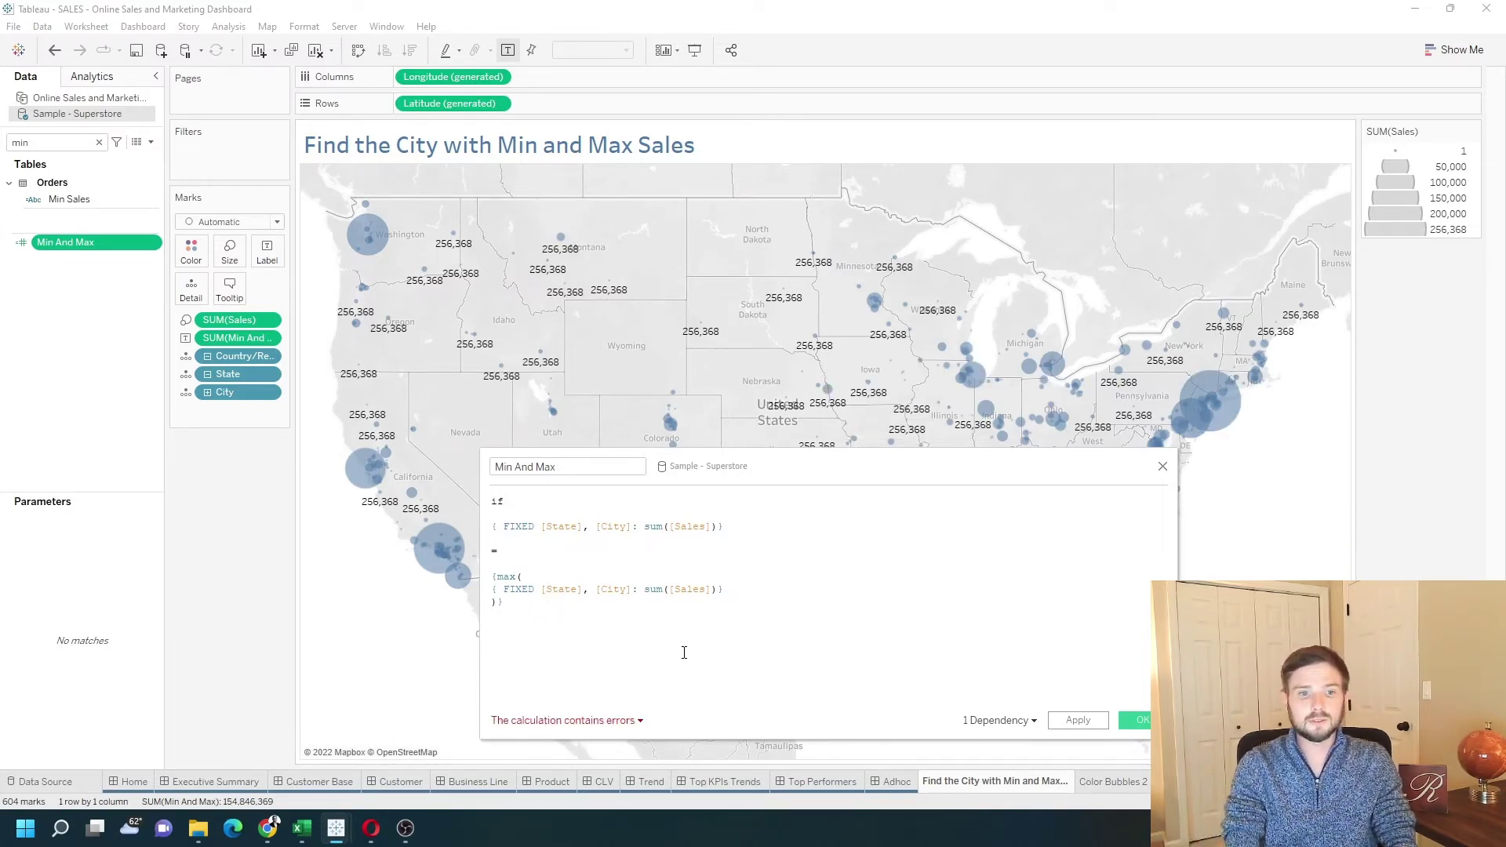
text(then ")
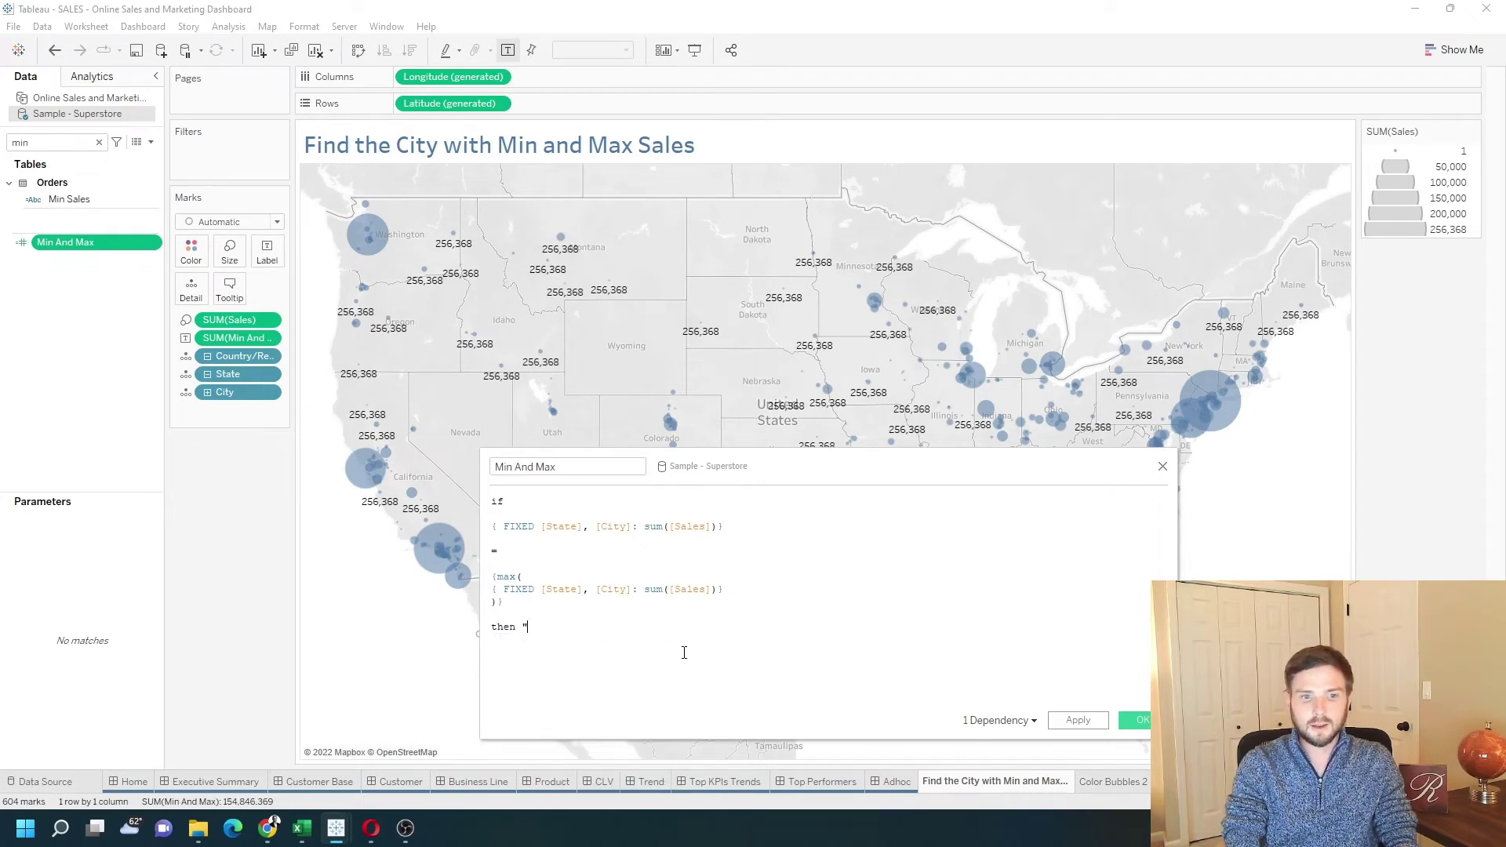
text(Highest)
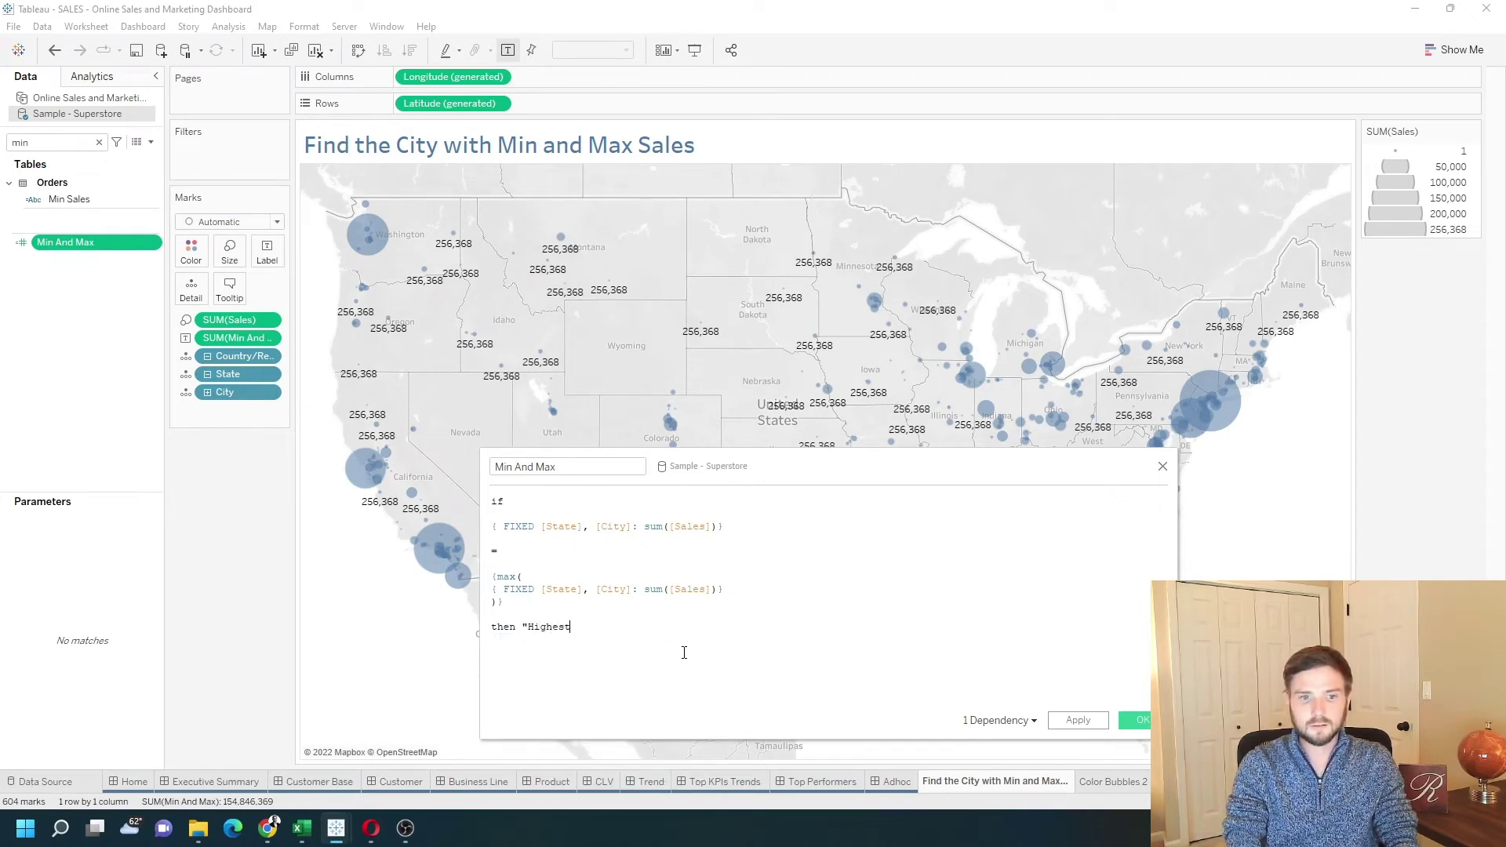
text(")
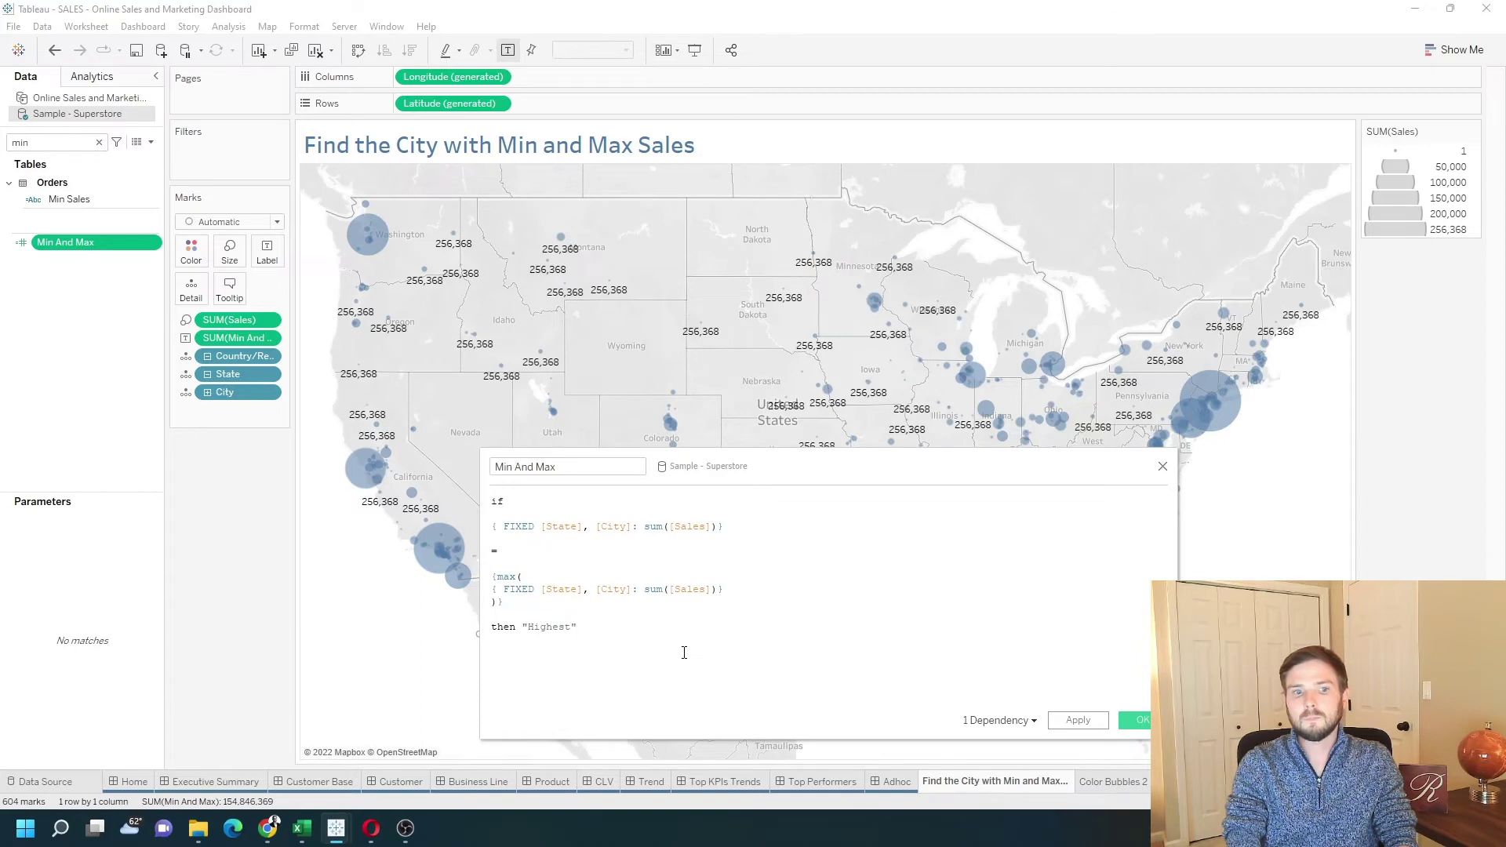
key(Return)
key(Return)
text(else "Othe)
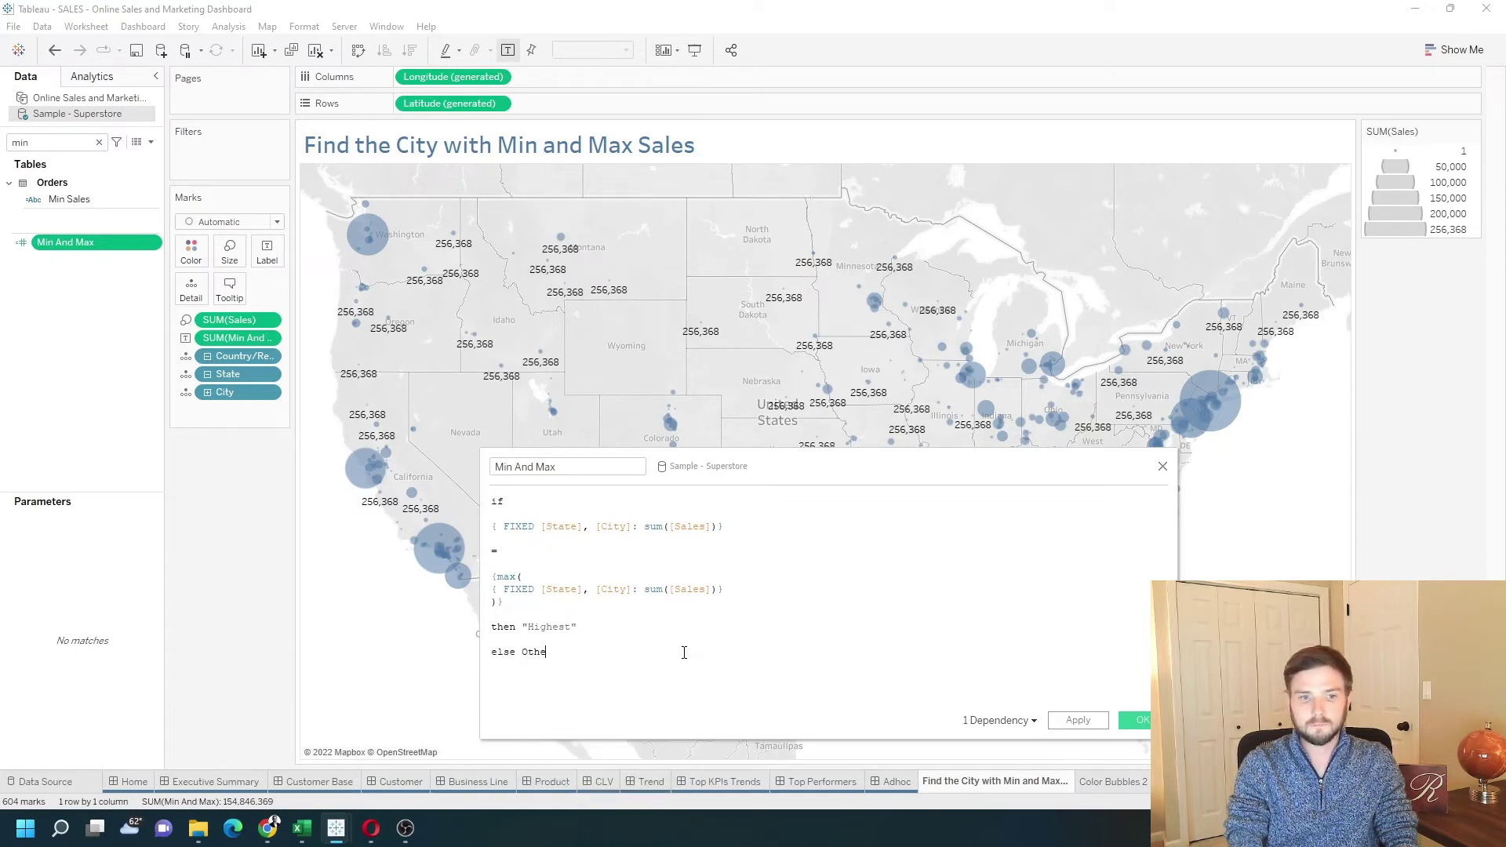
text(r)
key(BackSpace)
key(BackSpace)
key(BackSpace)
key(BackSpace)
key(BackSpace)
text("Other" )
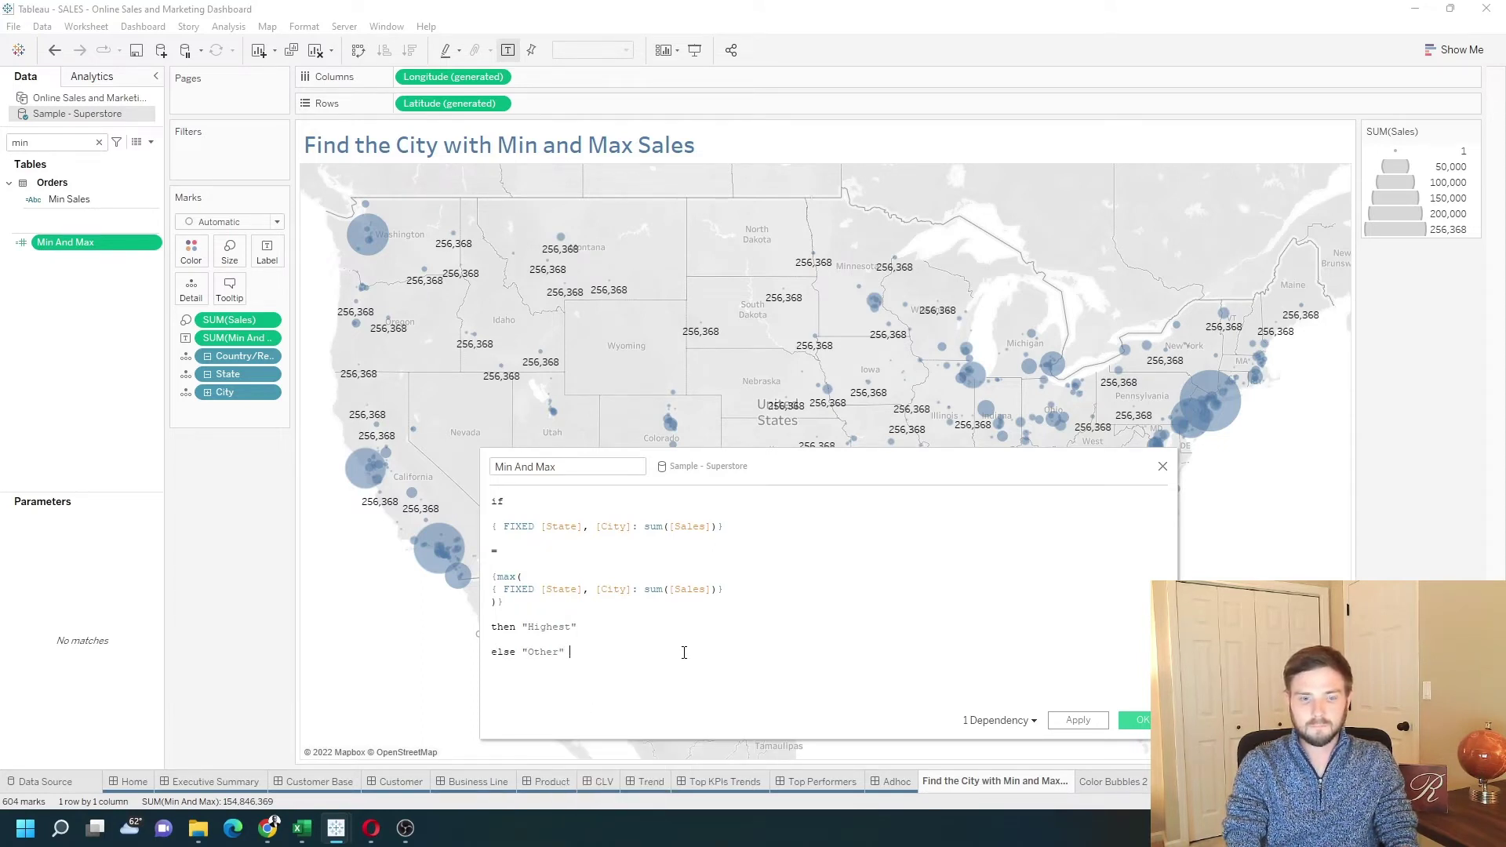
text(end)
click(736, 612)
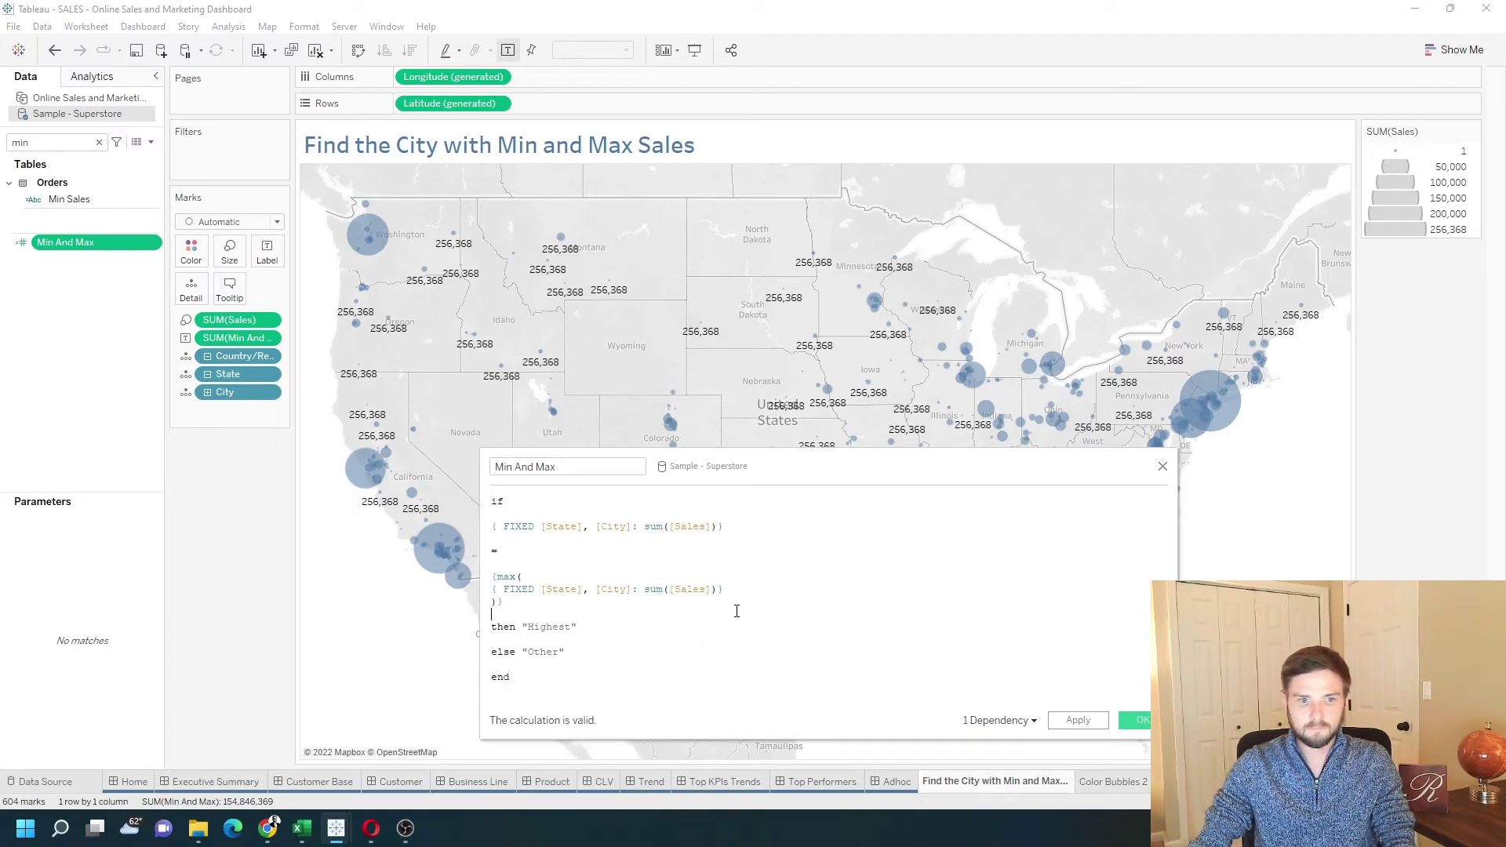
Apply the new formula and remove the invalid SUM(Min And Max) pill from Marks
click(1078, 720)
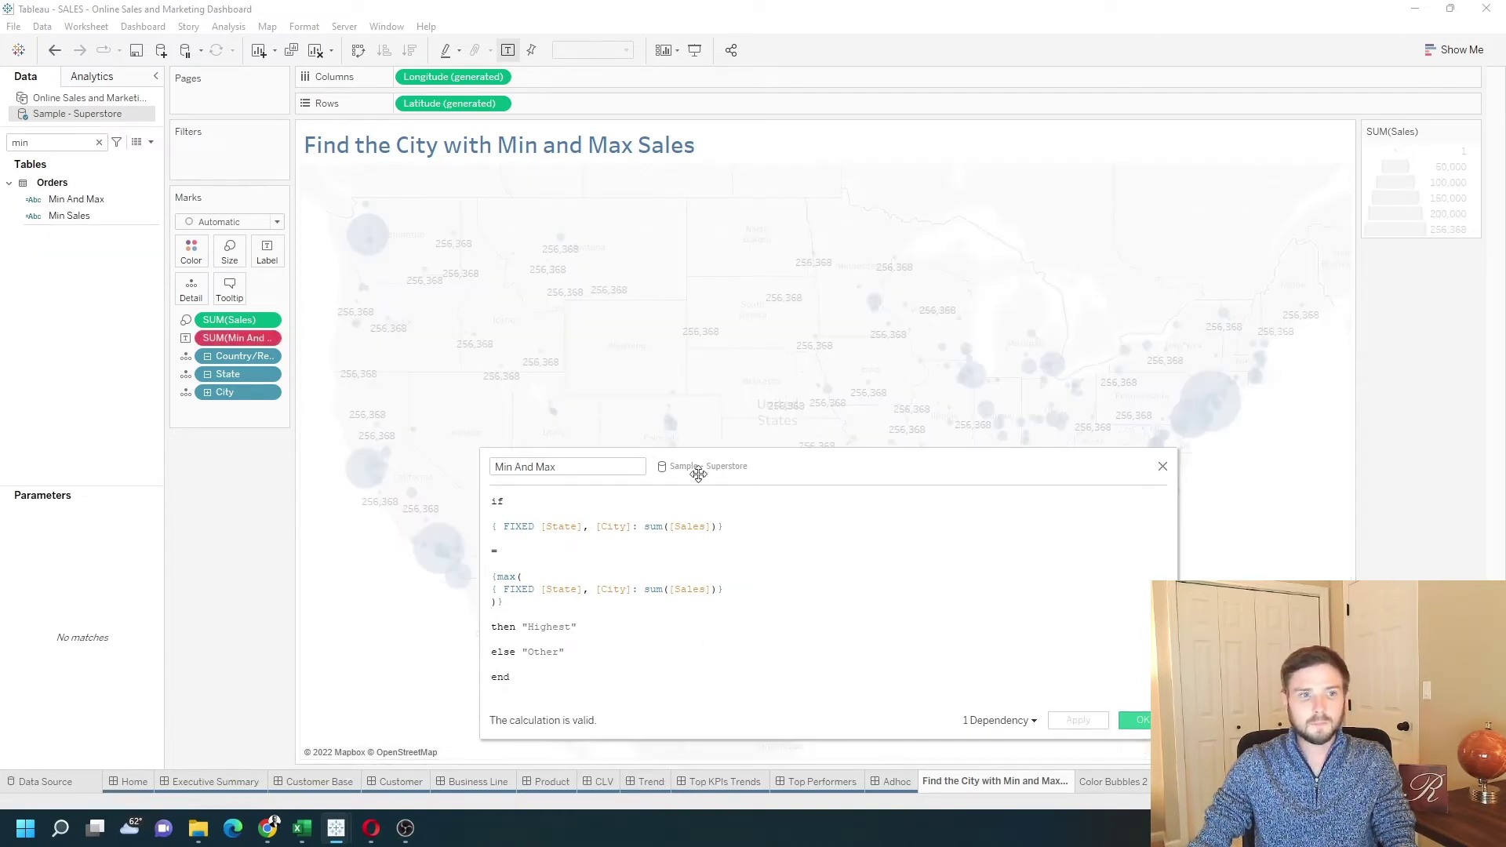
mouse_move(259, 339)
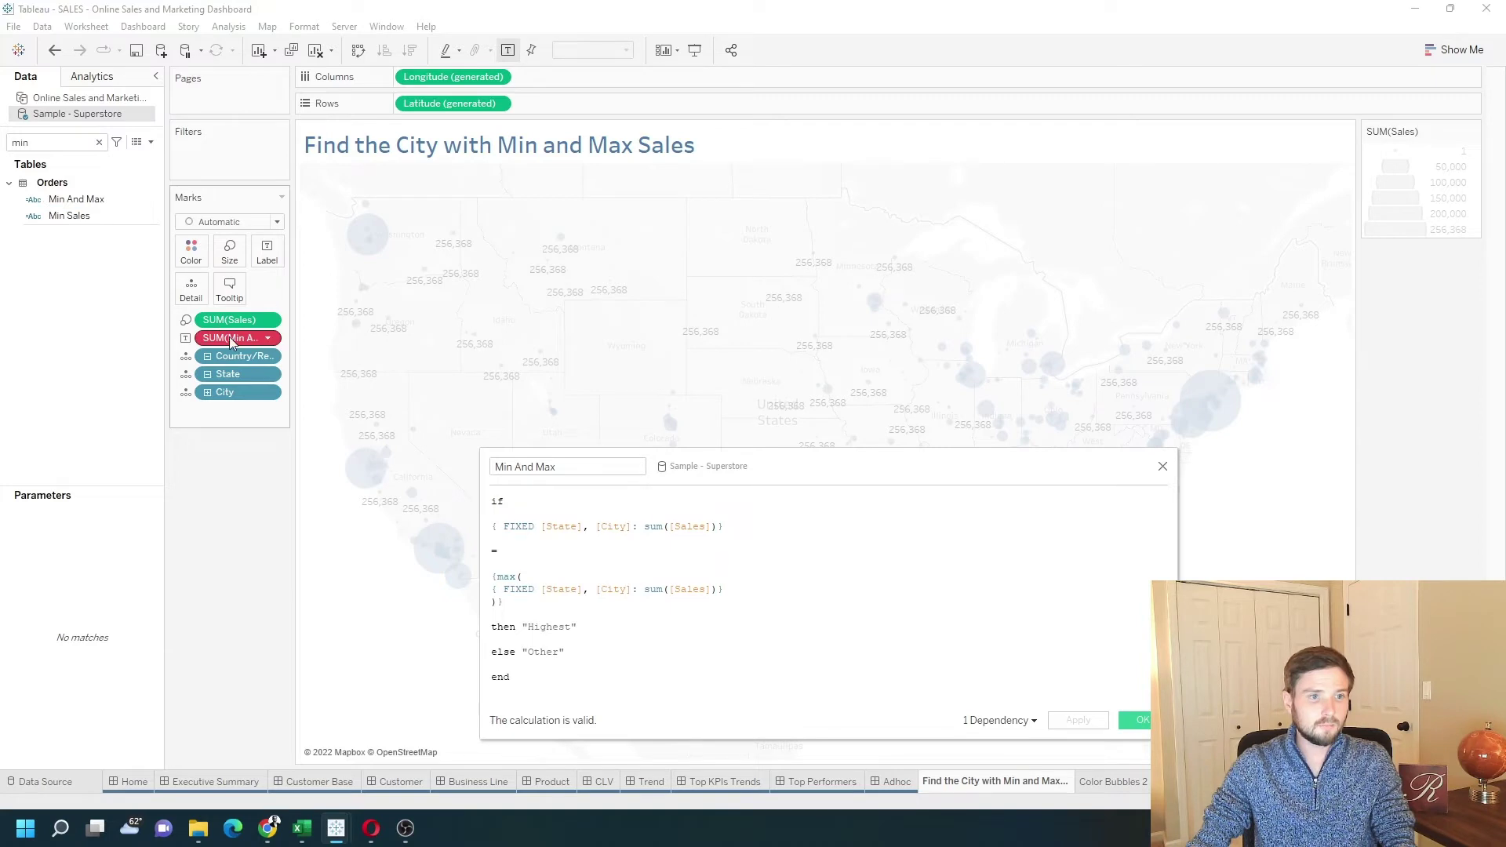
drag(235, 337, 226, 502)
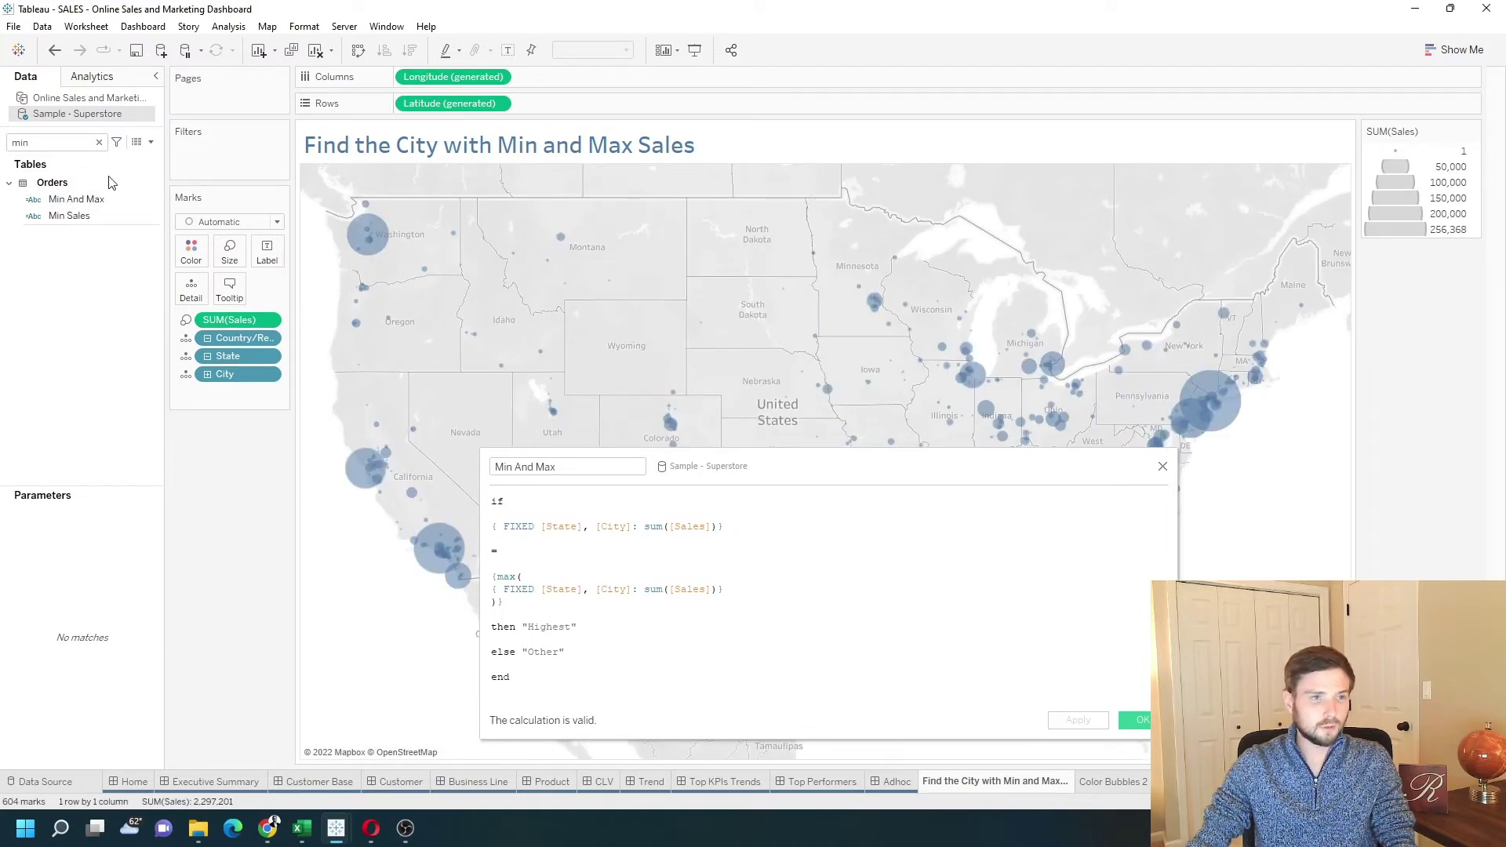
Put Min And Max on Rows to split the map into Highest and Other rows
click(83, 199)
drag(110, 200, 440, 103)
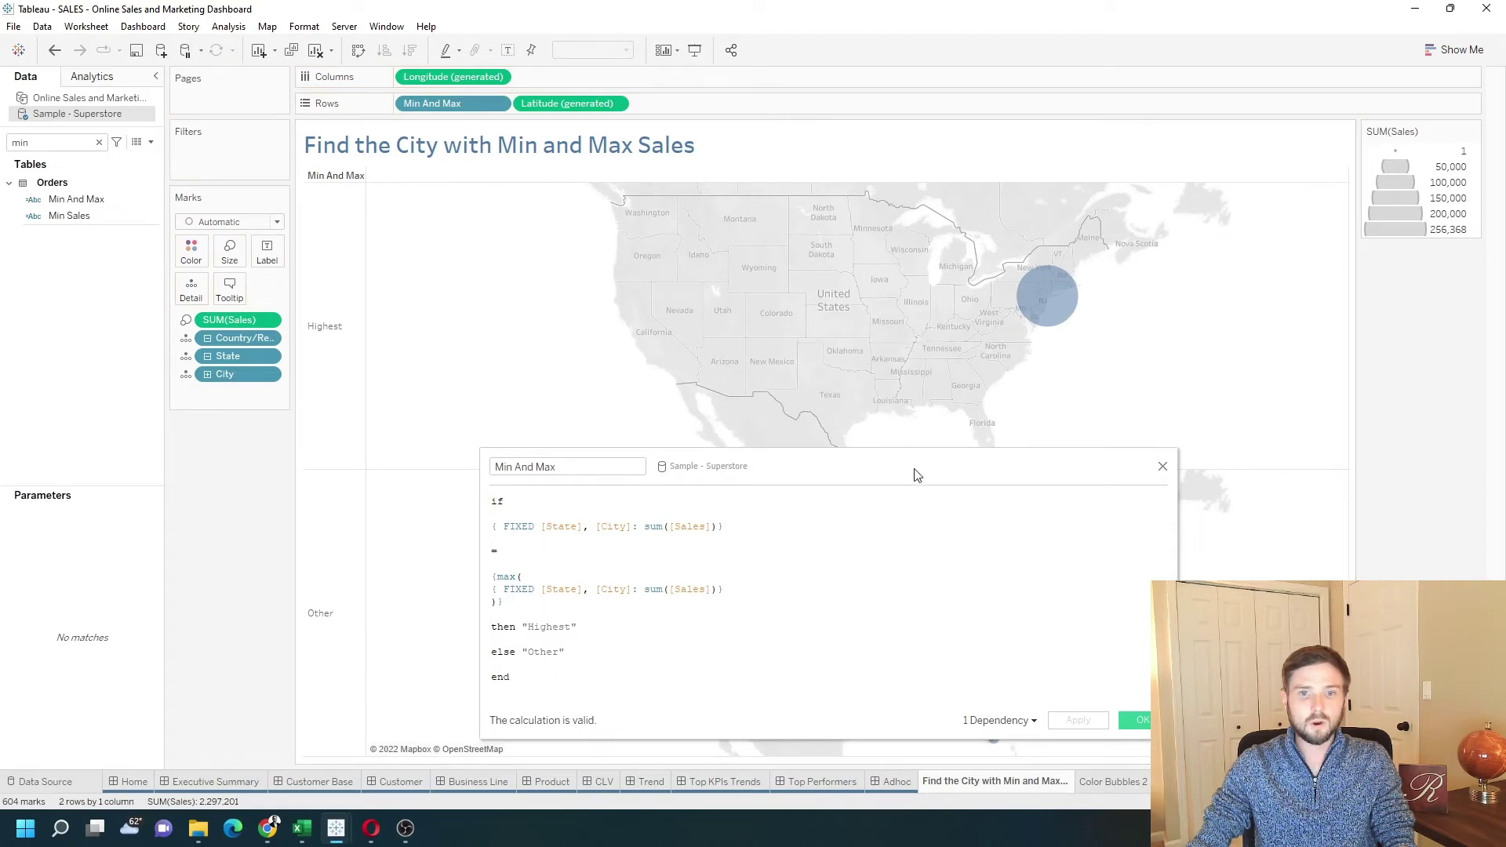
click(1162, 466)
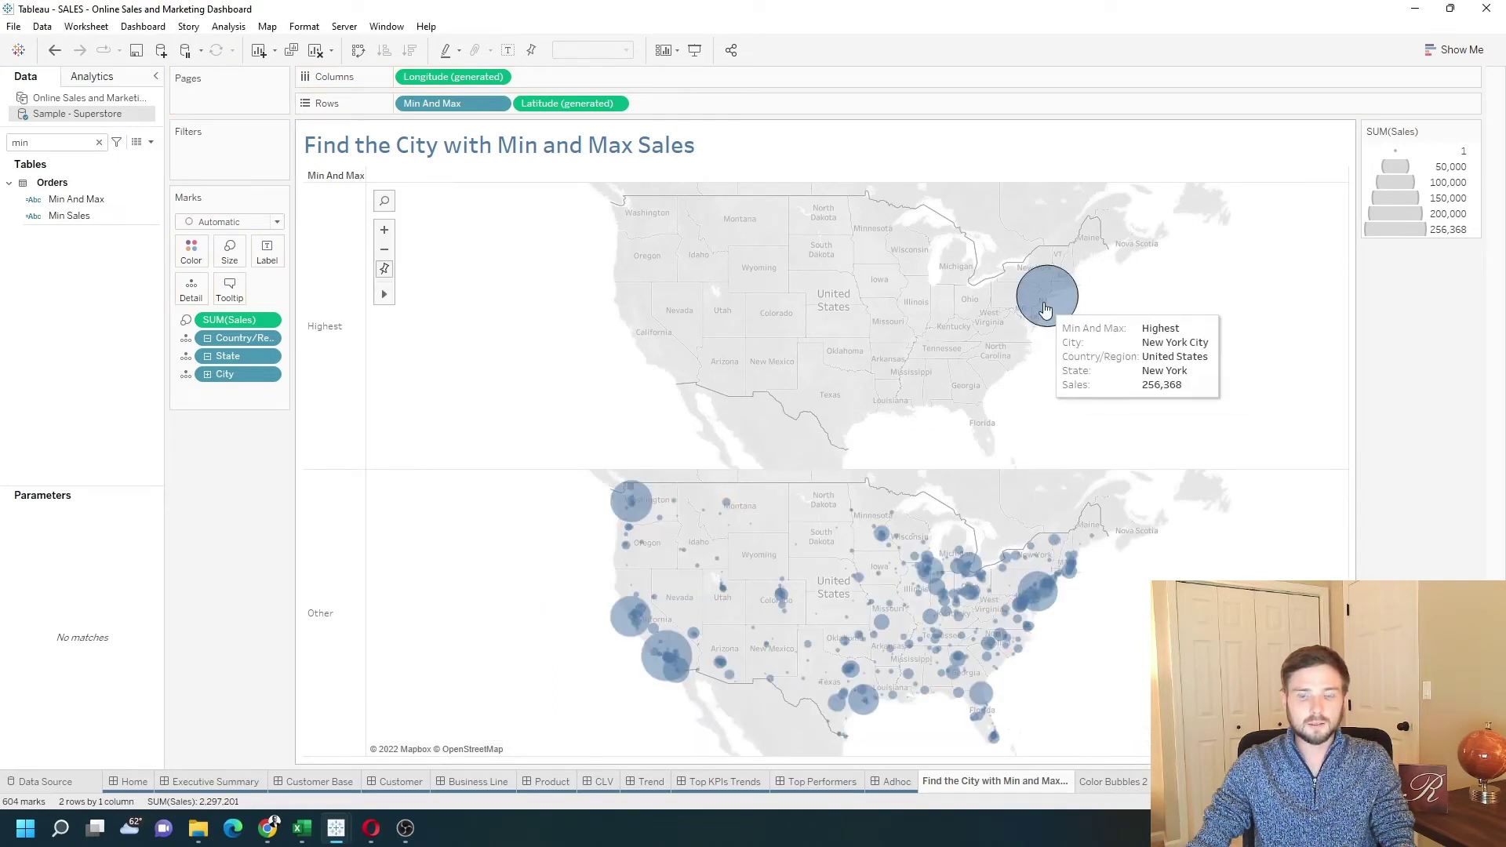
mouse_move(1048, 611)
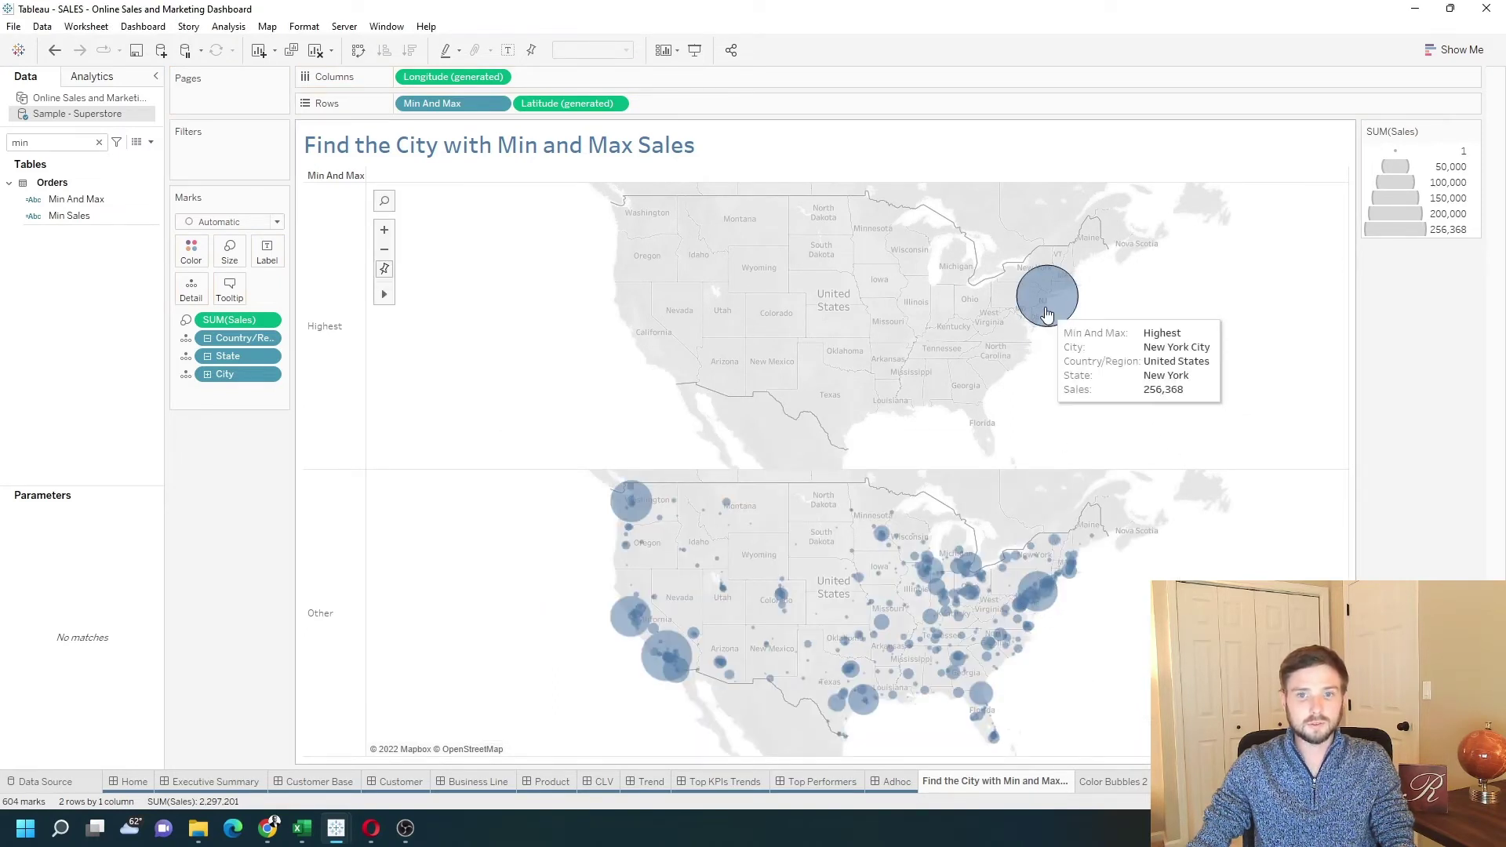
Reopen Min And Max and paste a copy of the Highest comparison after a new elseif
click(149, 201)
click(154, 200)
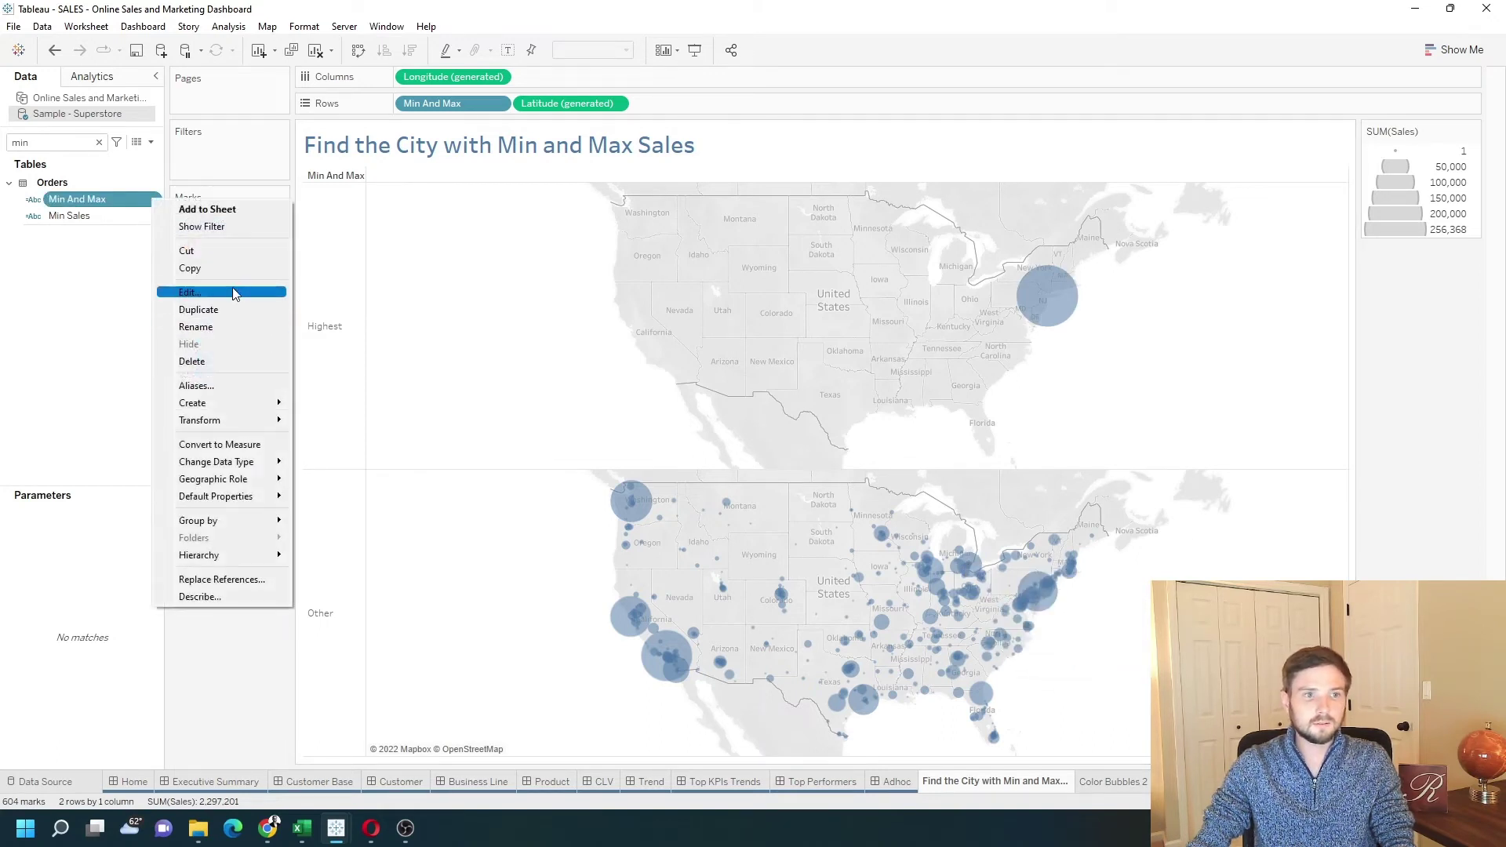
click(180, 291)
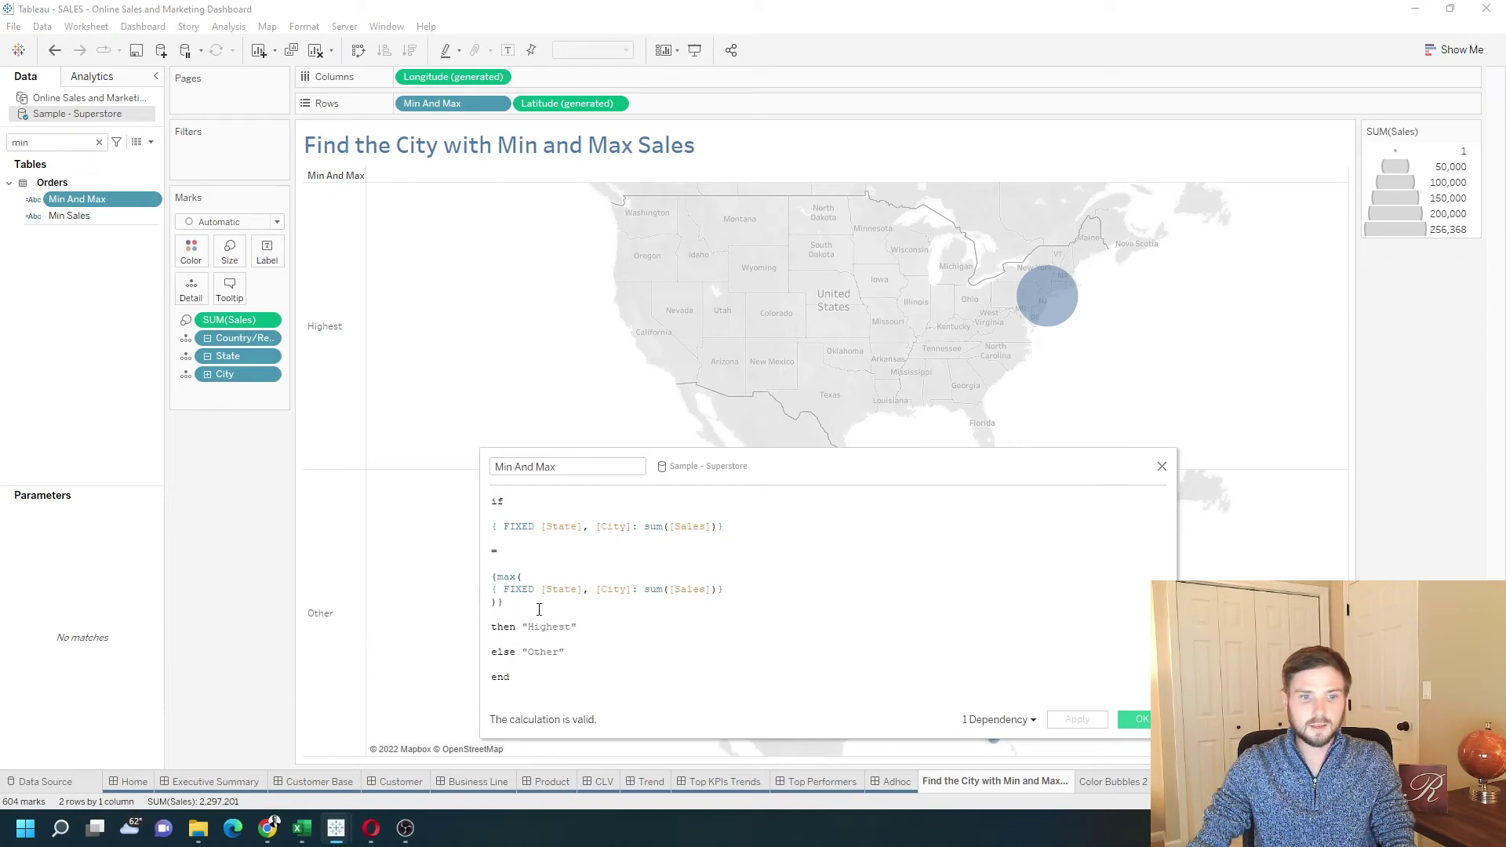
drag(551, 622, 470, 502)
key(ctrl+c)
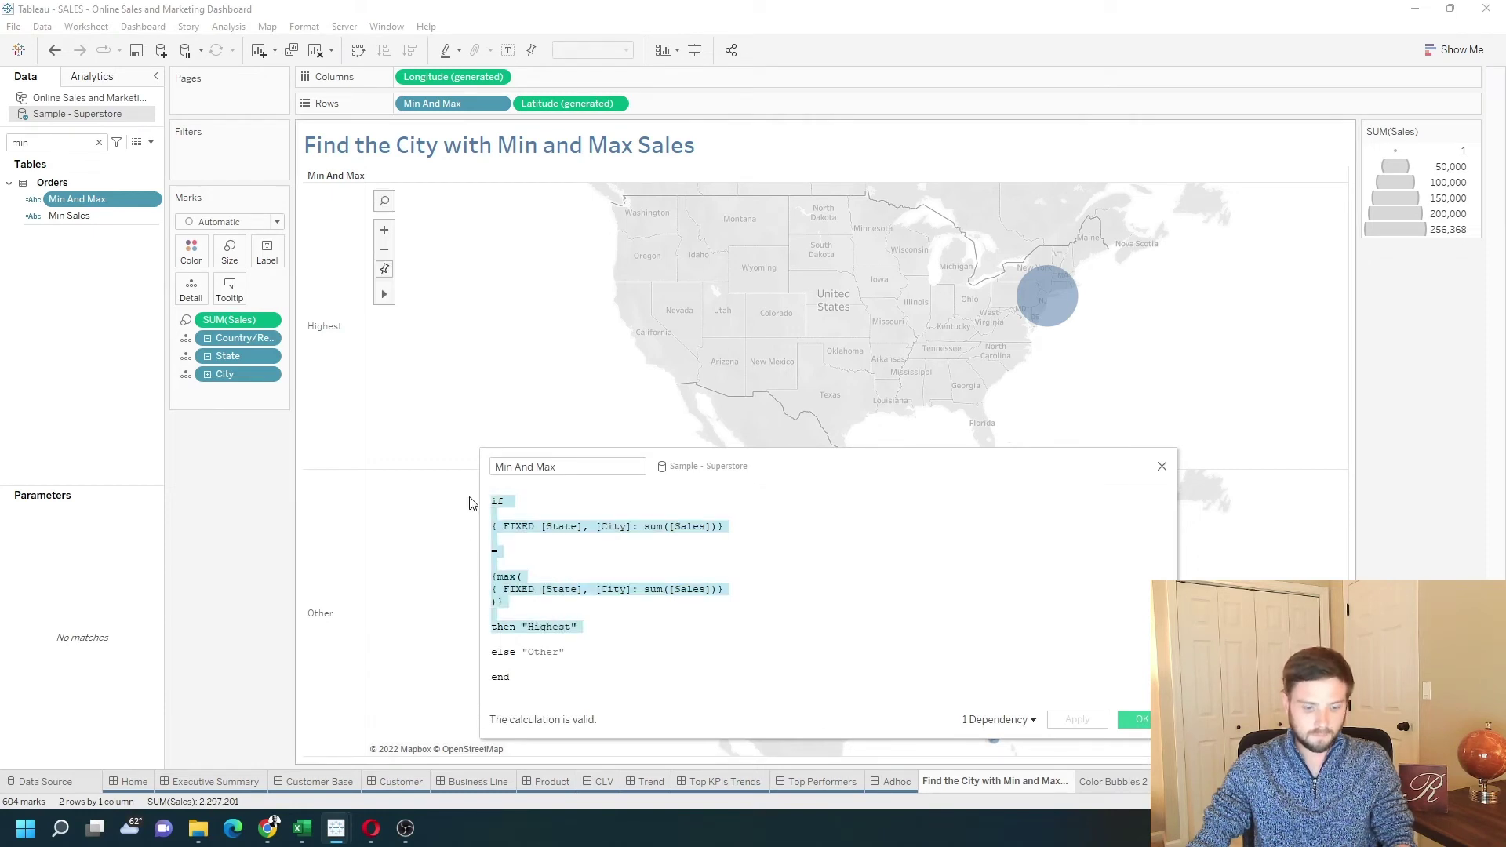
click(587, 625)
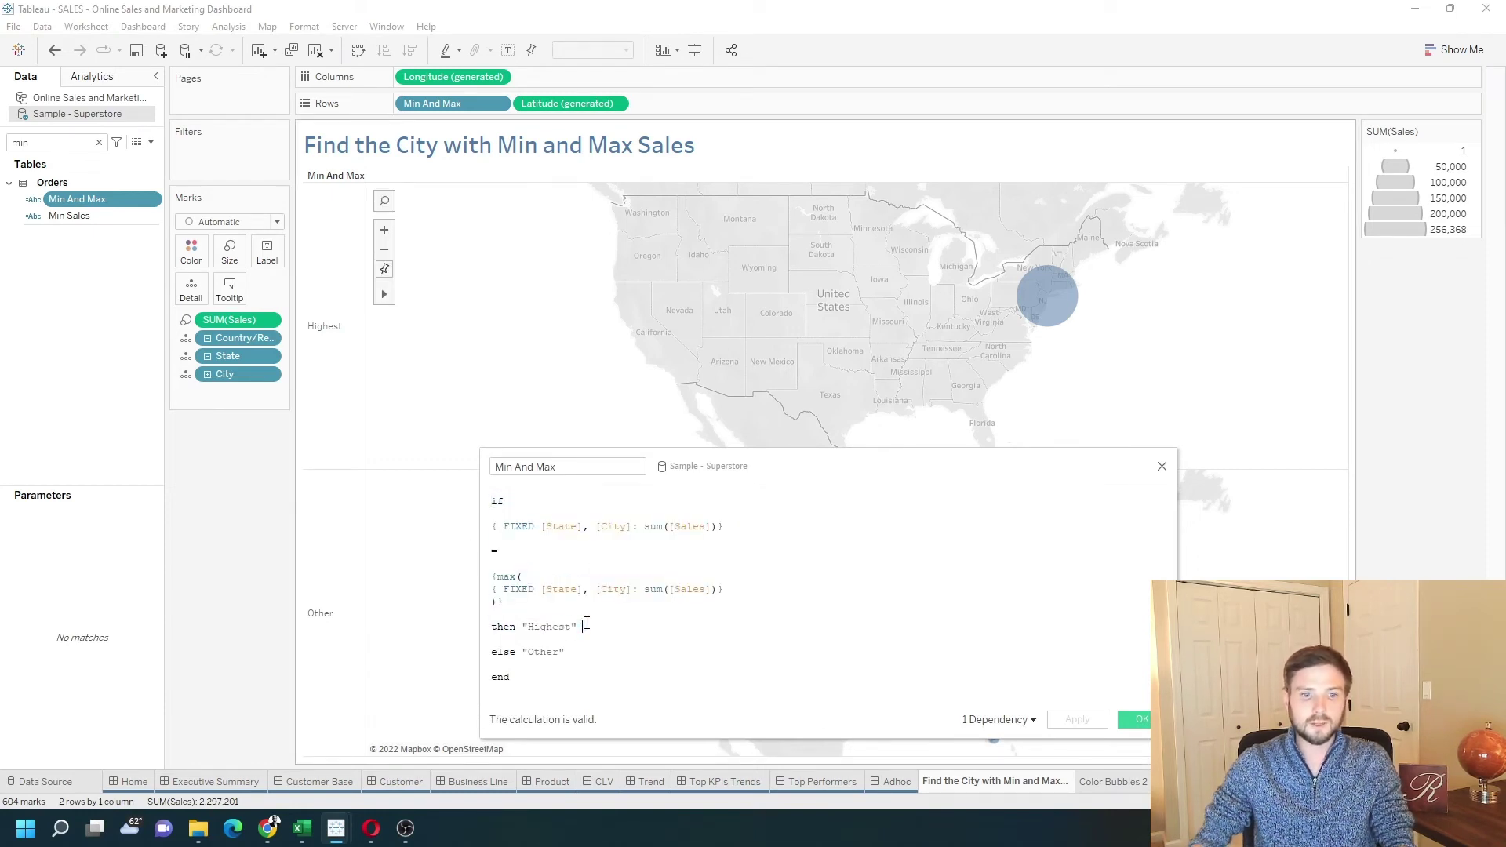
key(Return)
key(Return)
key(Return)
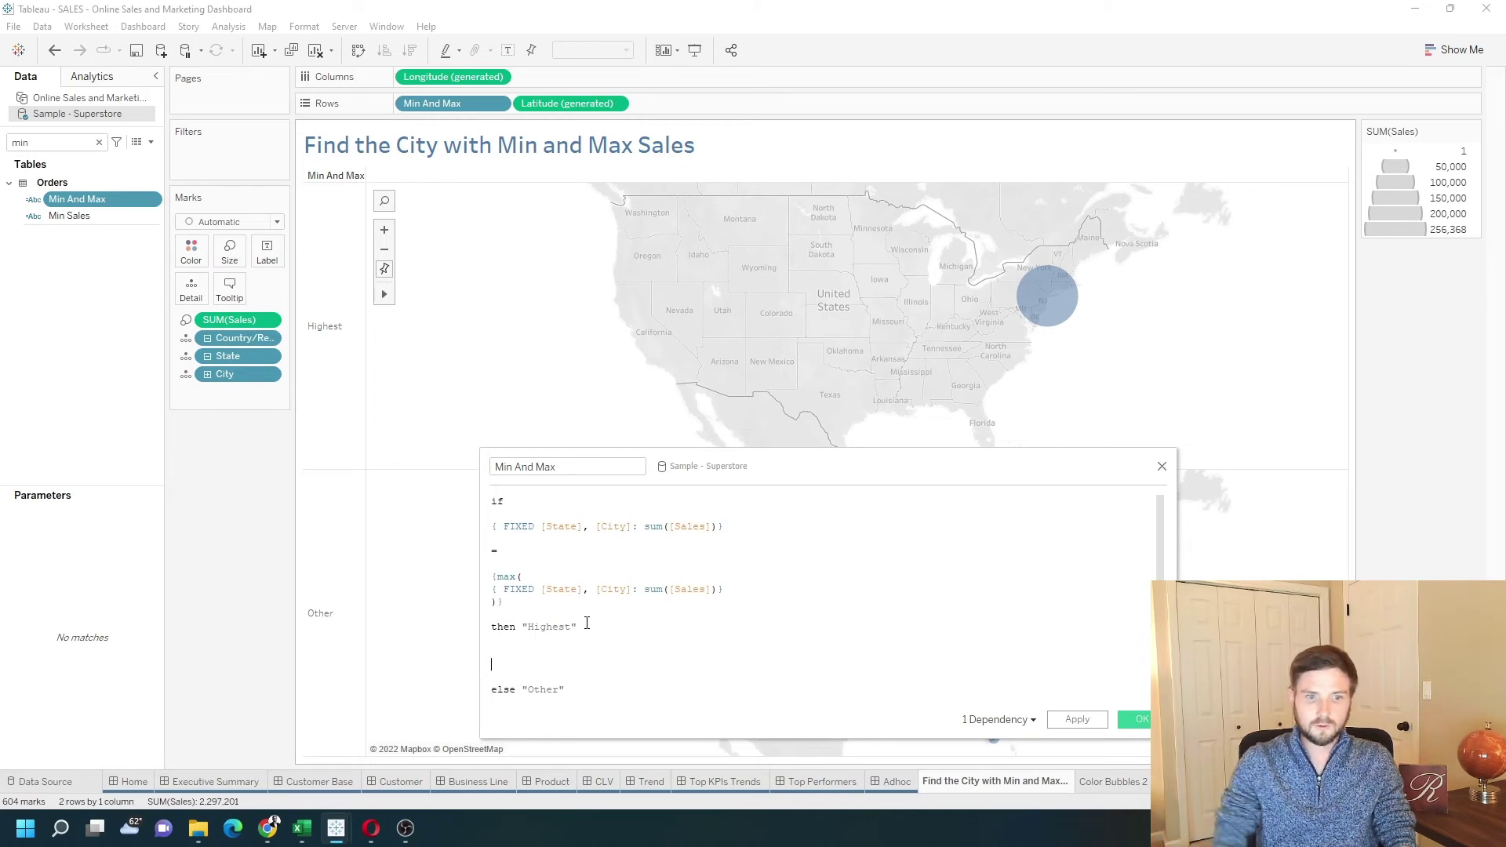
text(else)
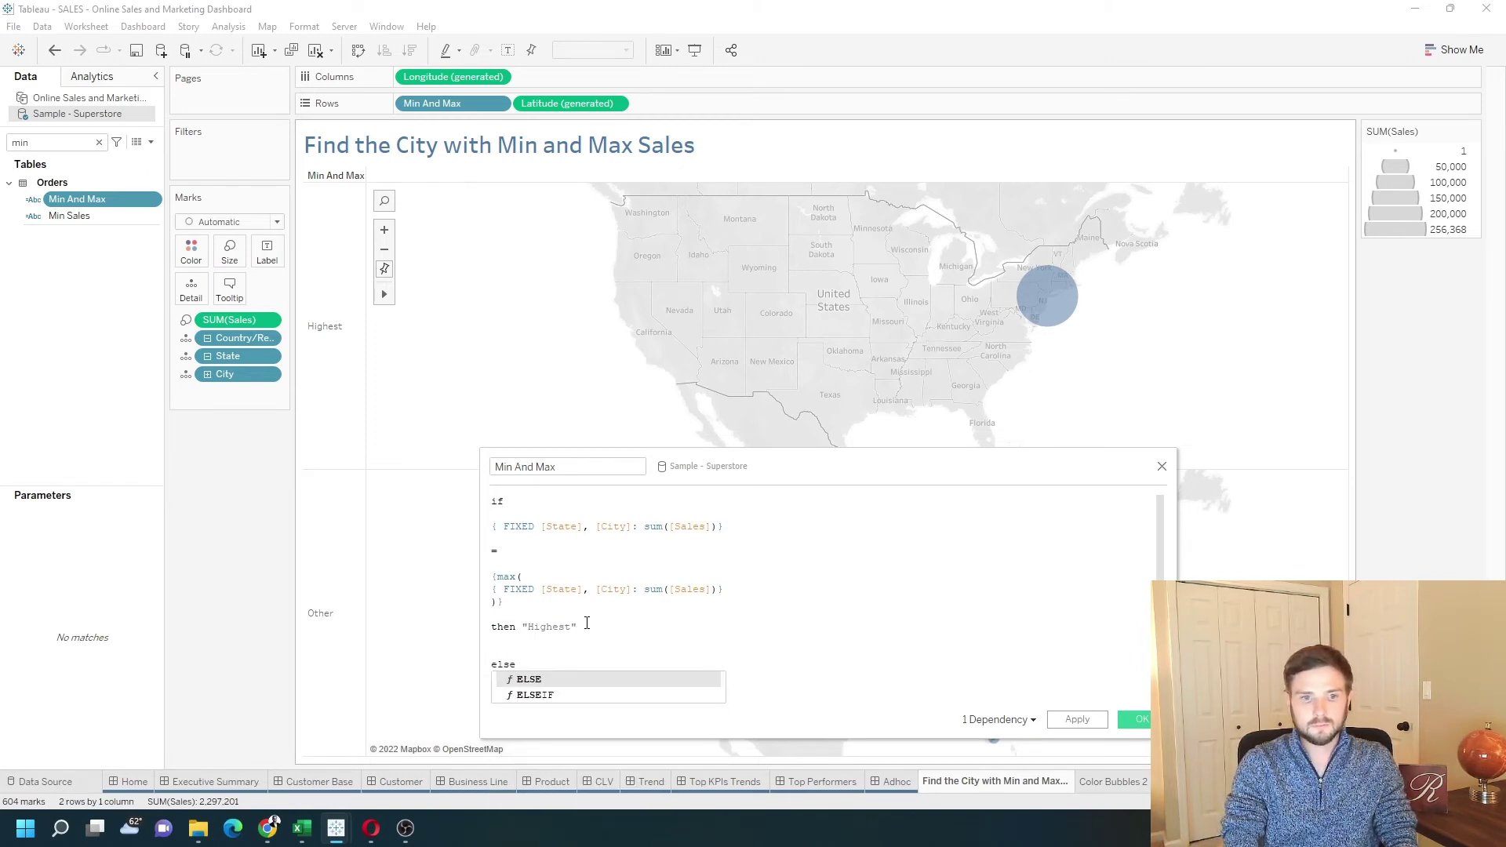
text(if)
key(ctrl+v)
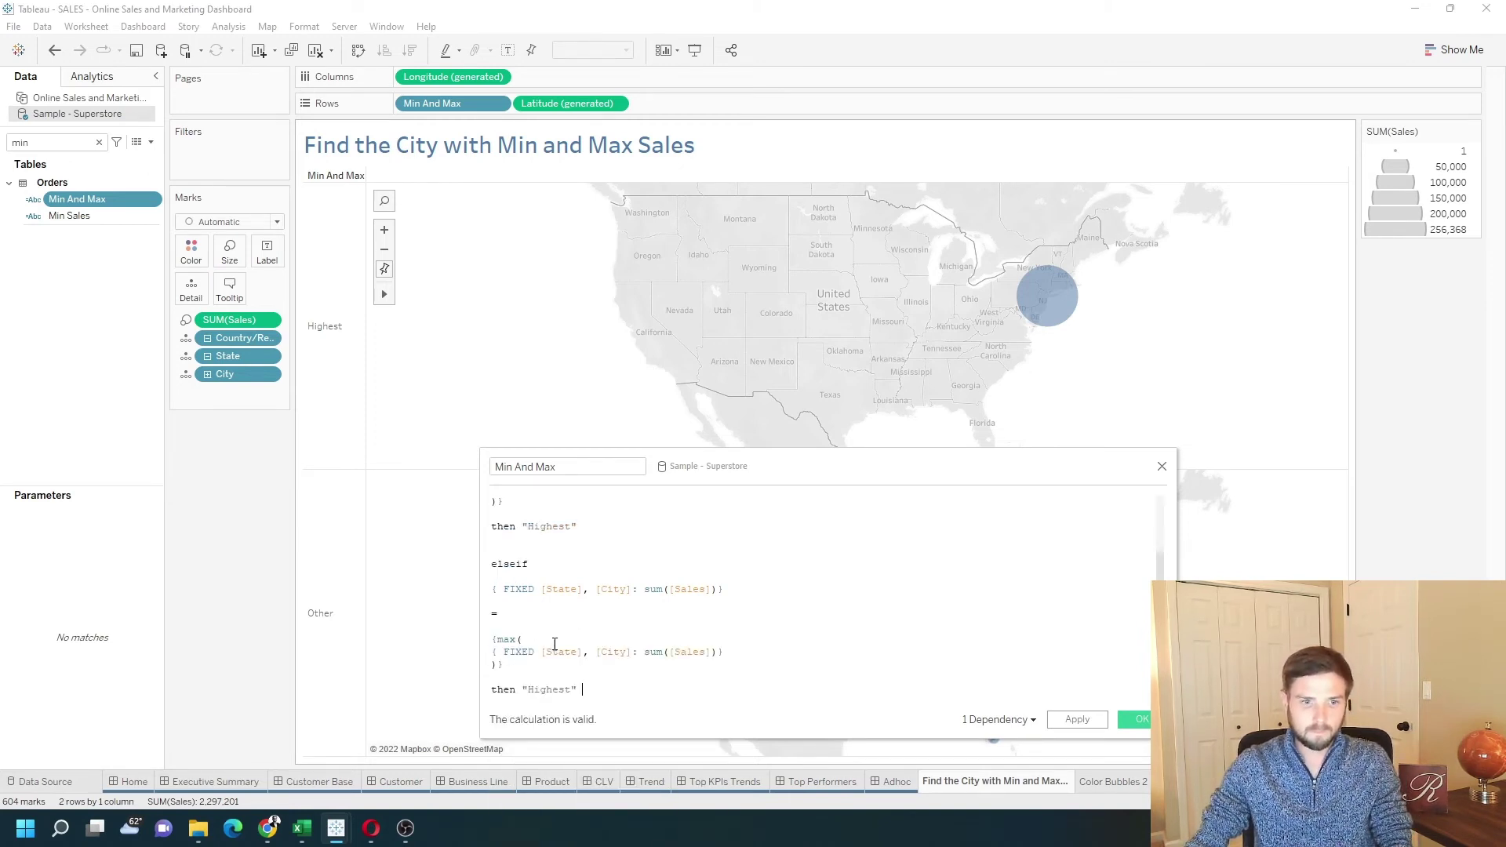
In the elseif branch, change max to min and "Highest" to "Lowest"
scroll(554, 643, down, 1)
scroll(554, 636, up, 3)
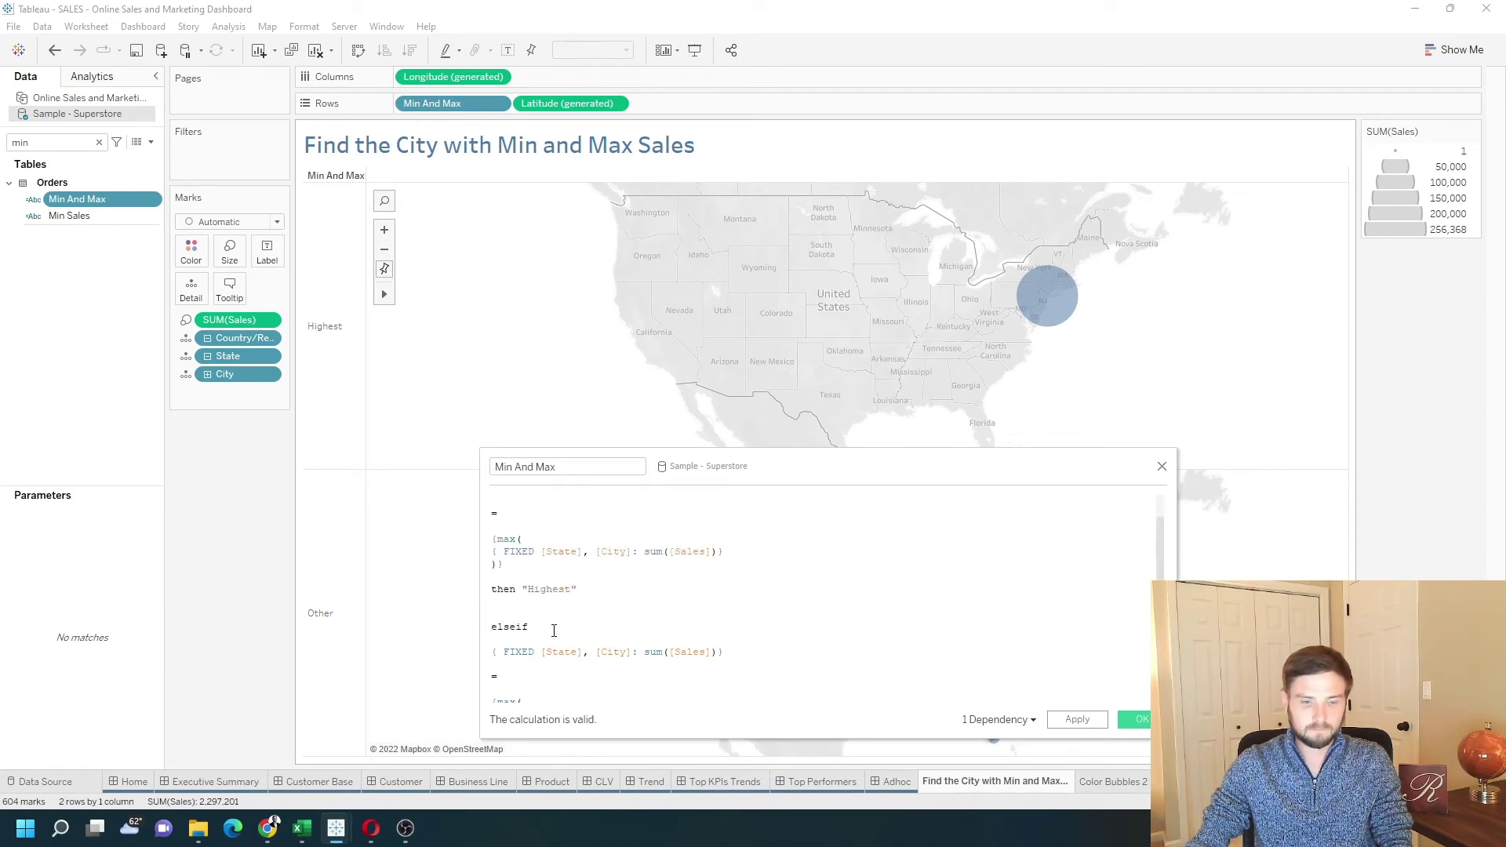
scroll(535, 605, down, 3)
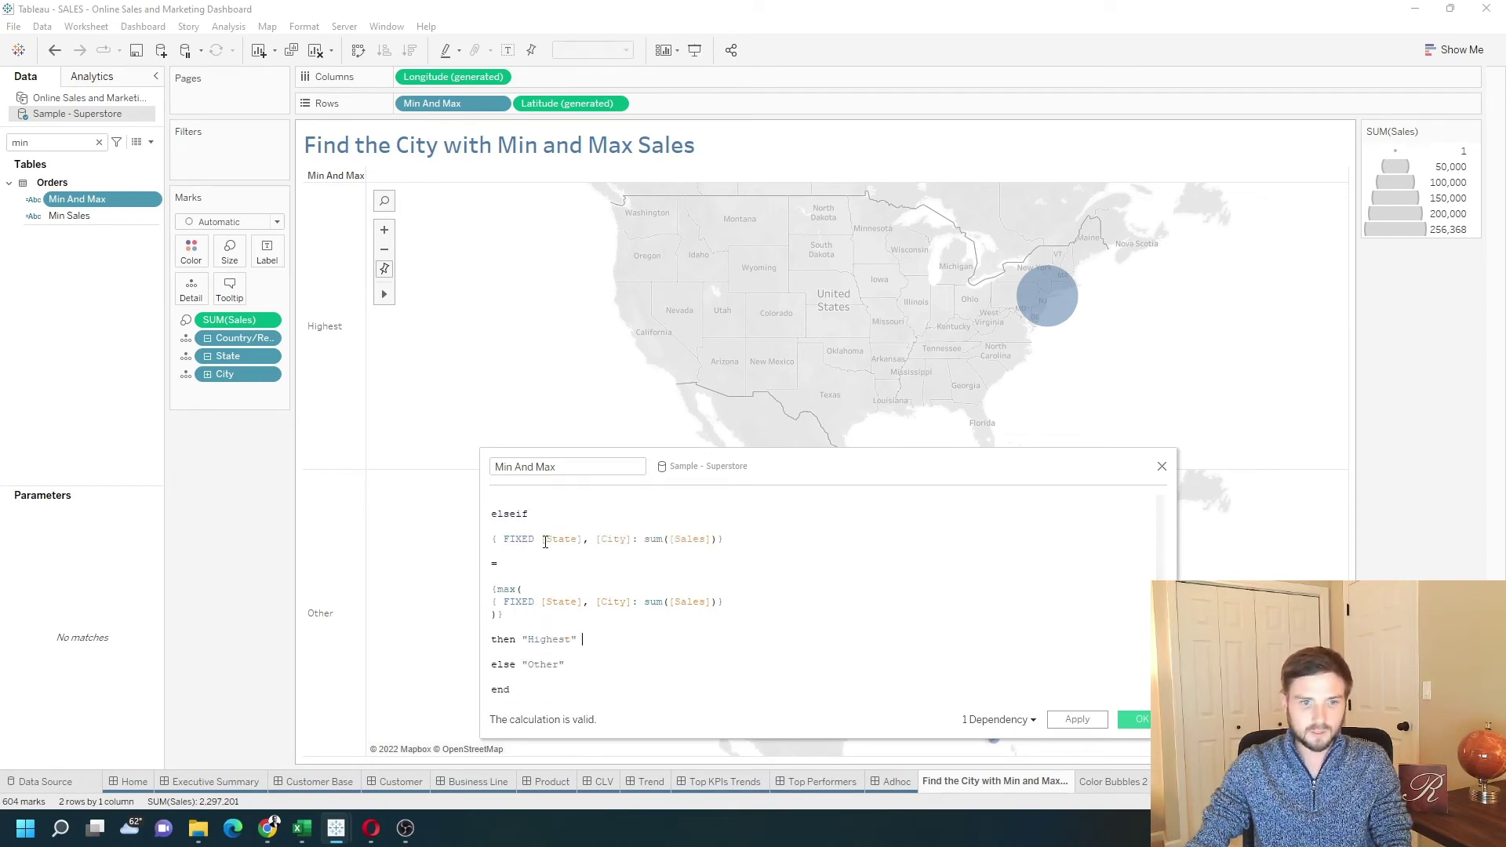
double_click(511, 589)
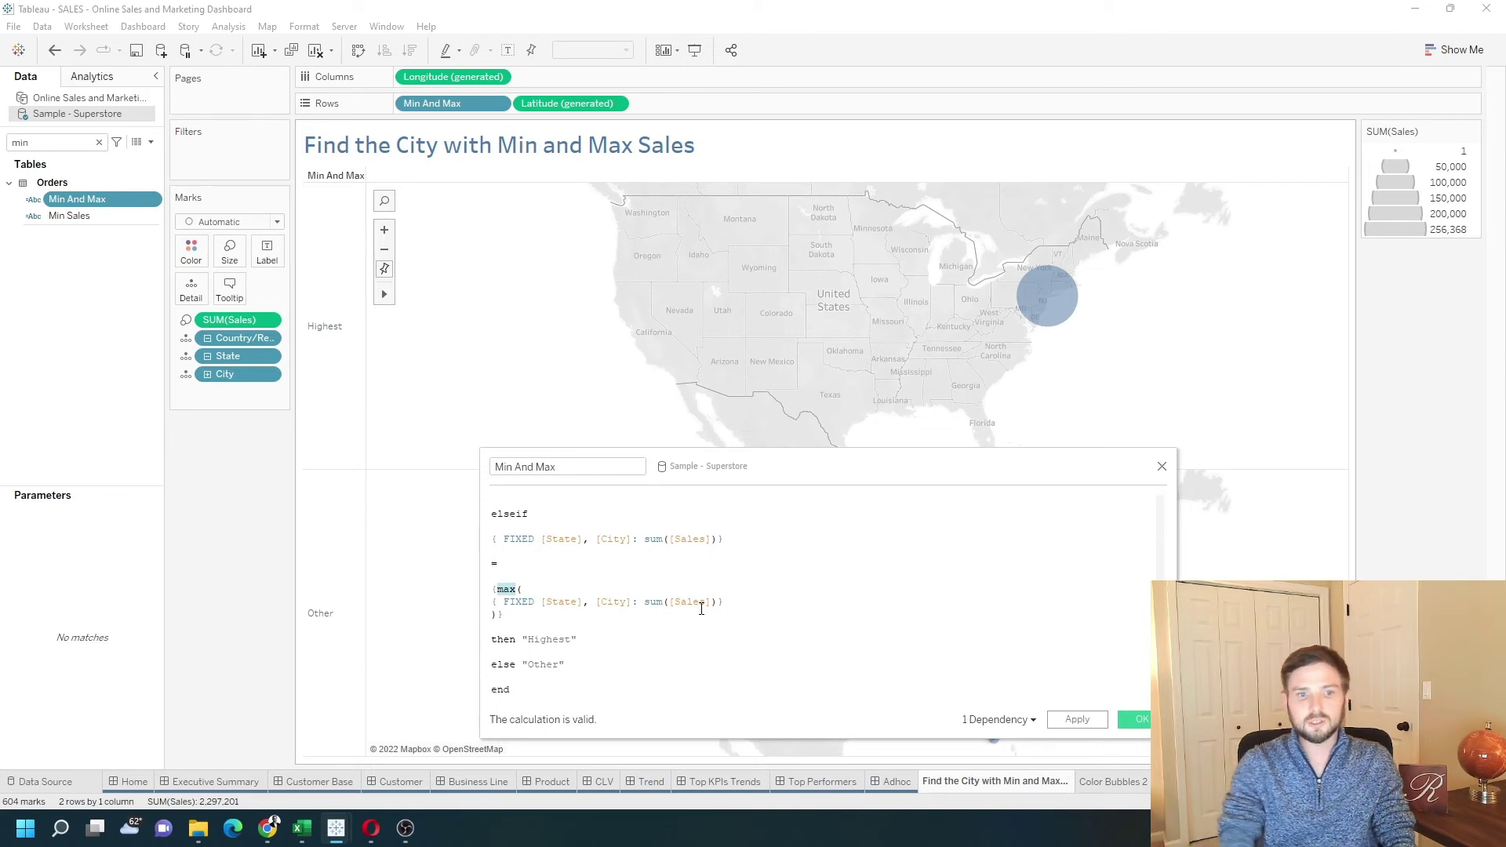
text(min)
click(753, 562)
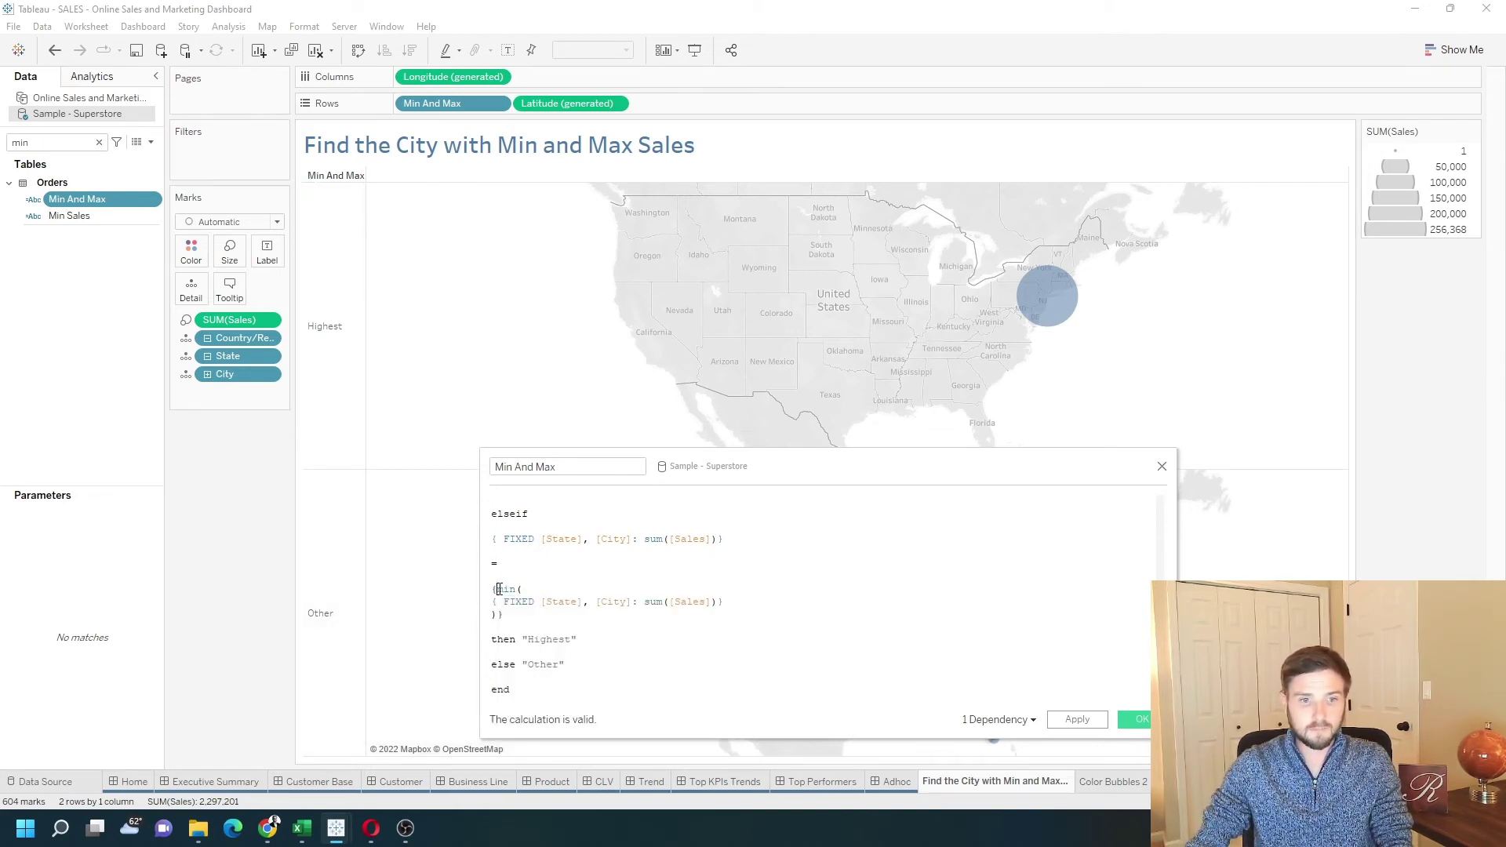
double_click(550, 639)
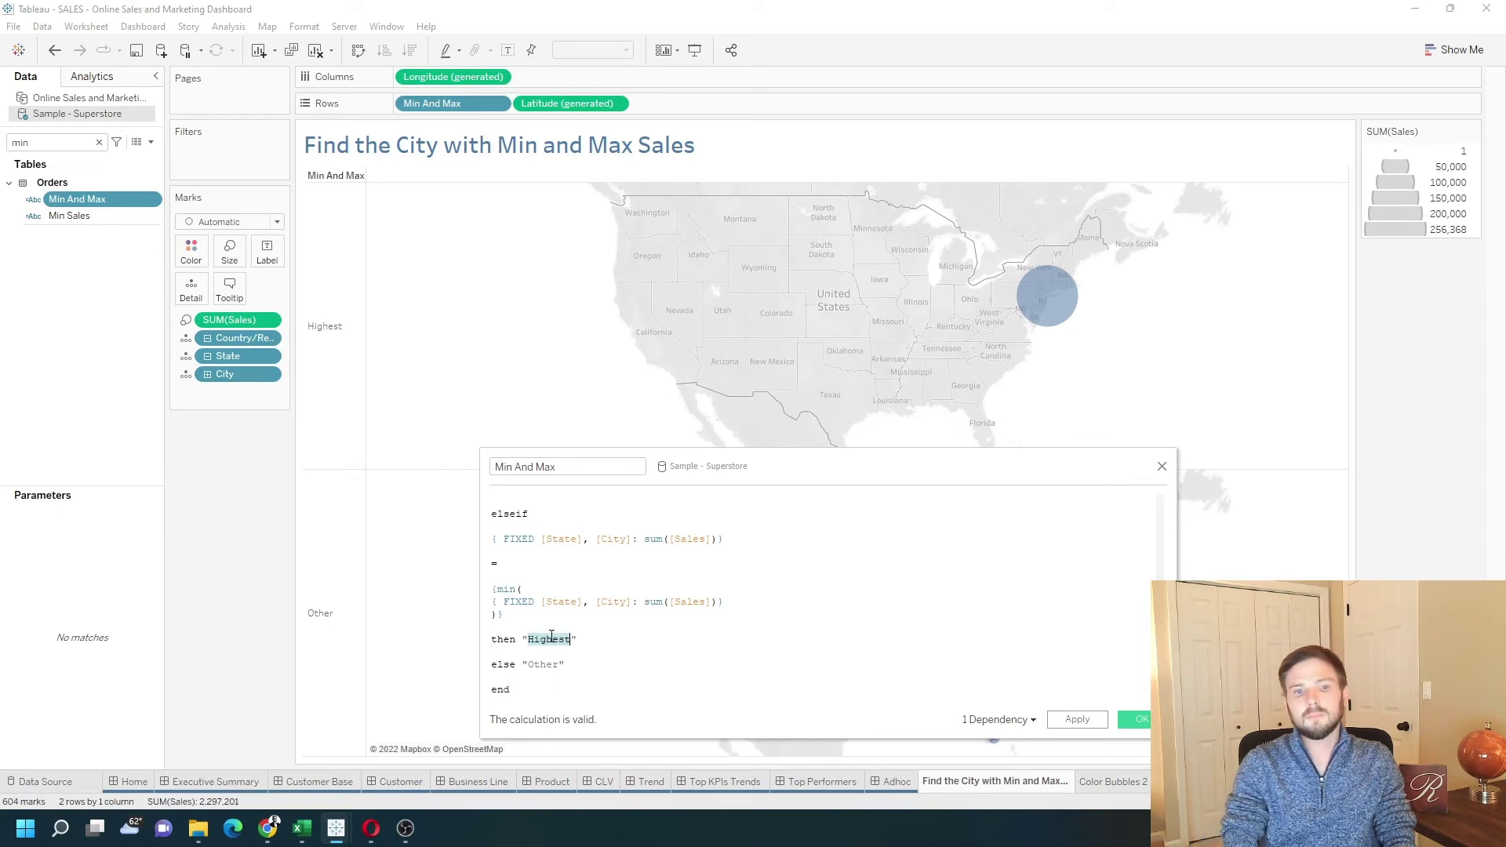
text(Lowest)
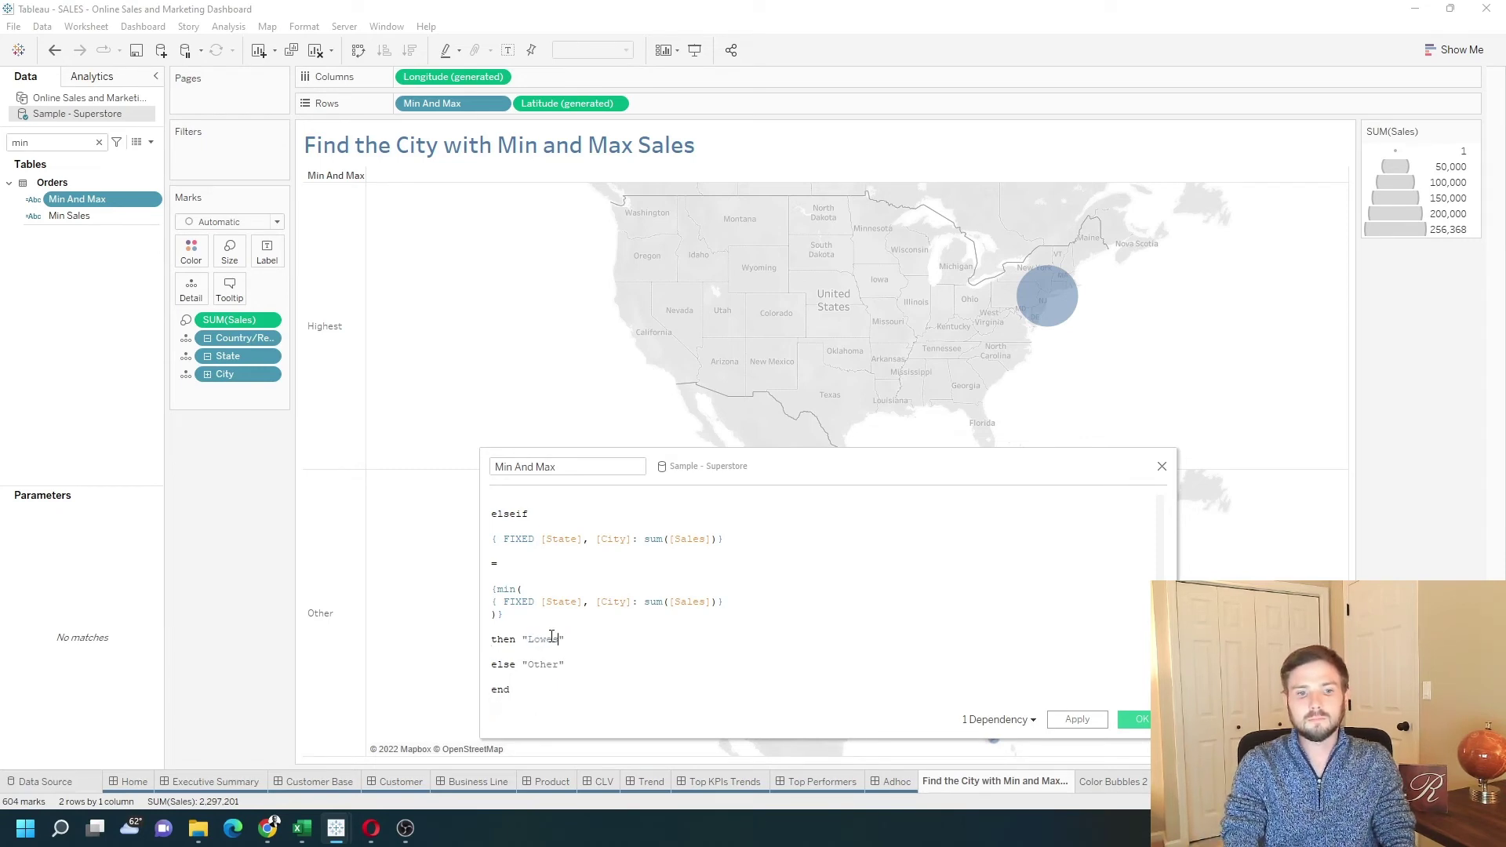
click(583, 653)
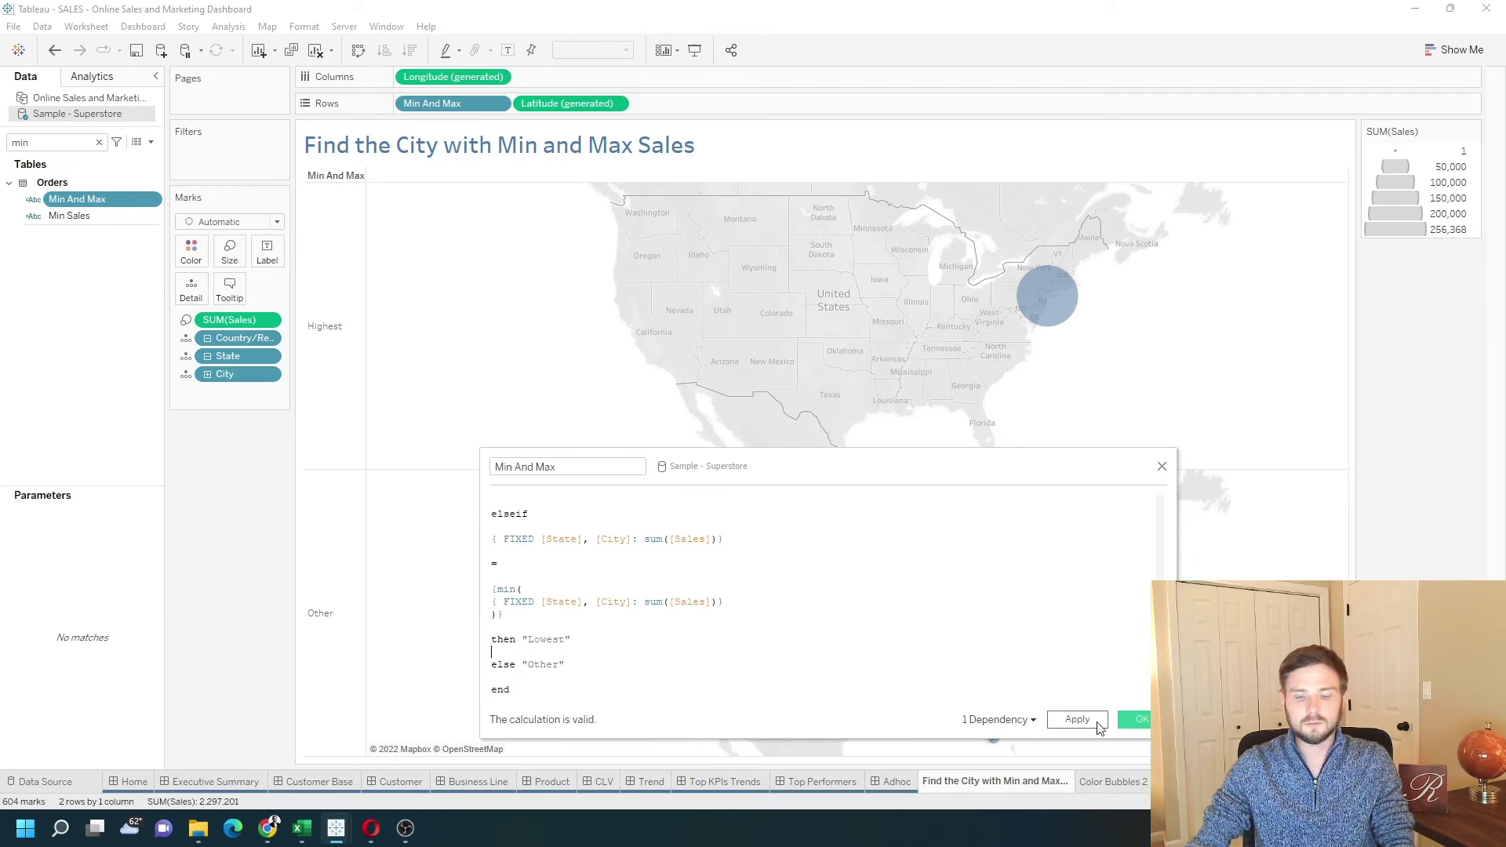
Save the calculation and check tooltips: New York City as Highest, Abilene, Texas as Lowest
click(1147, 720)
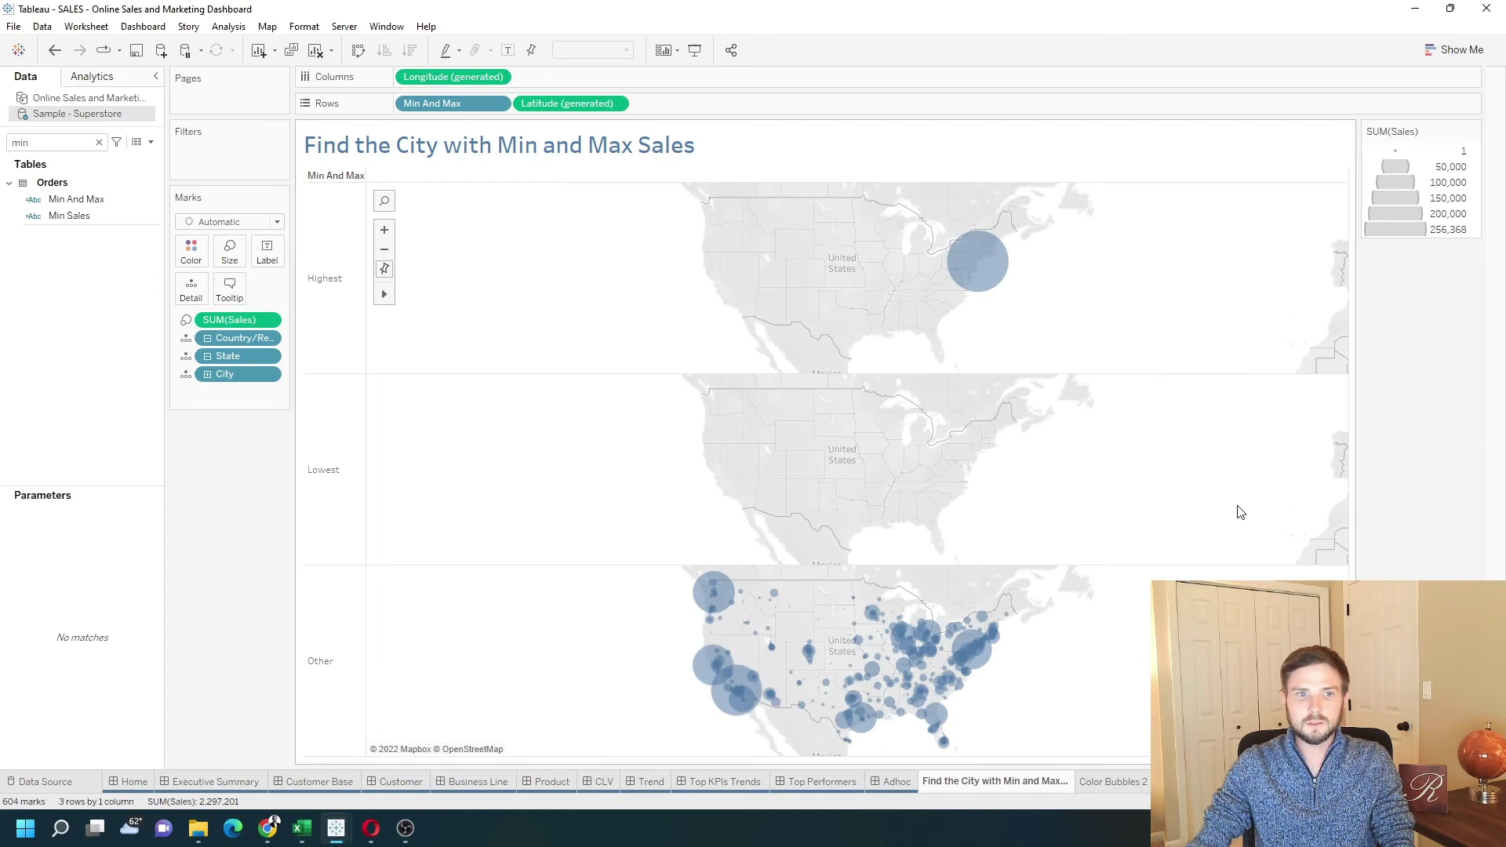
mouse_move(951, 287)
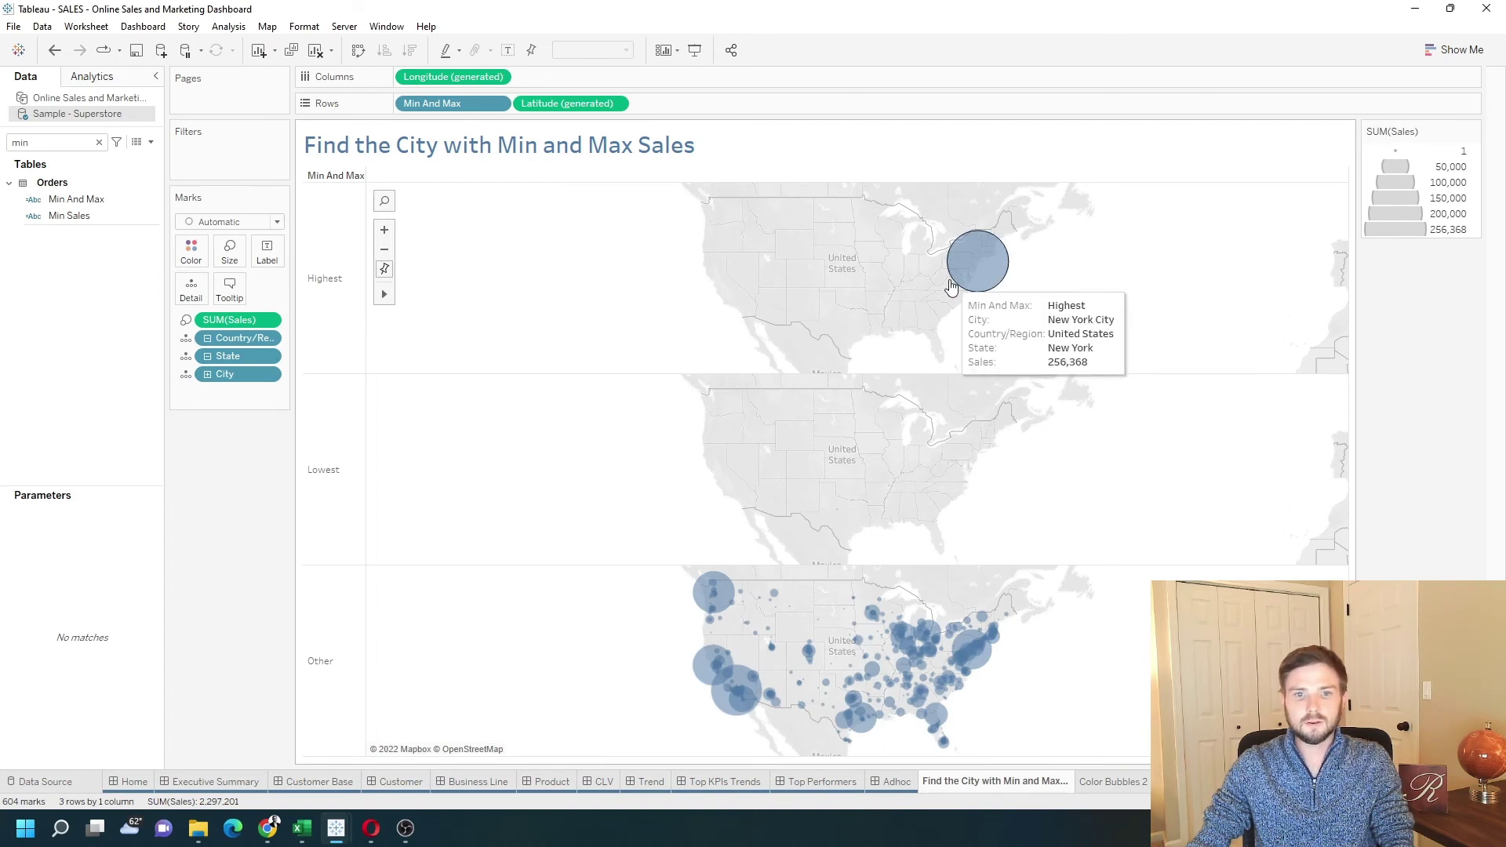
mouse_move(841, 514)
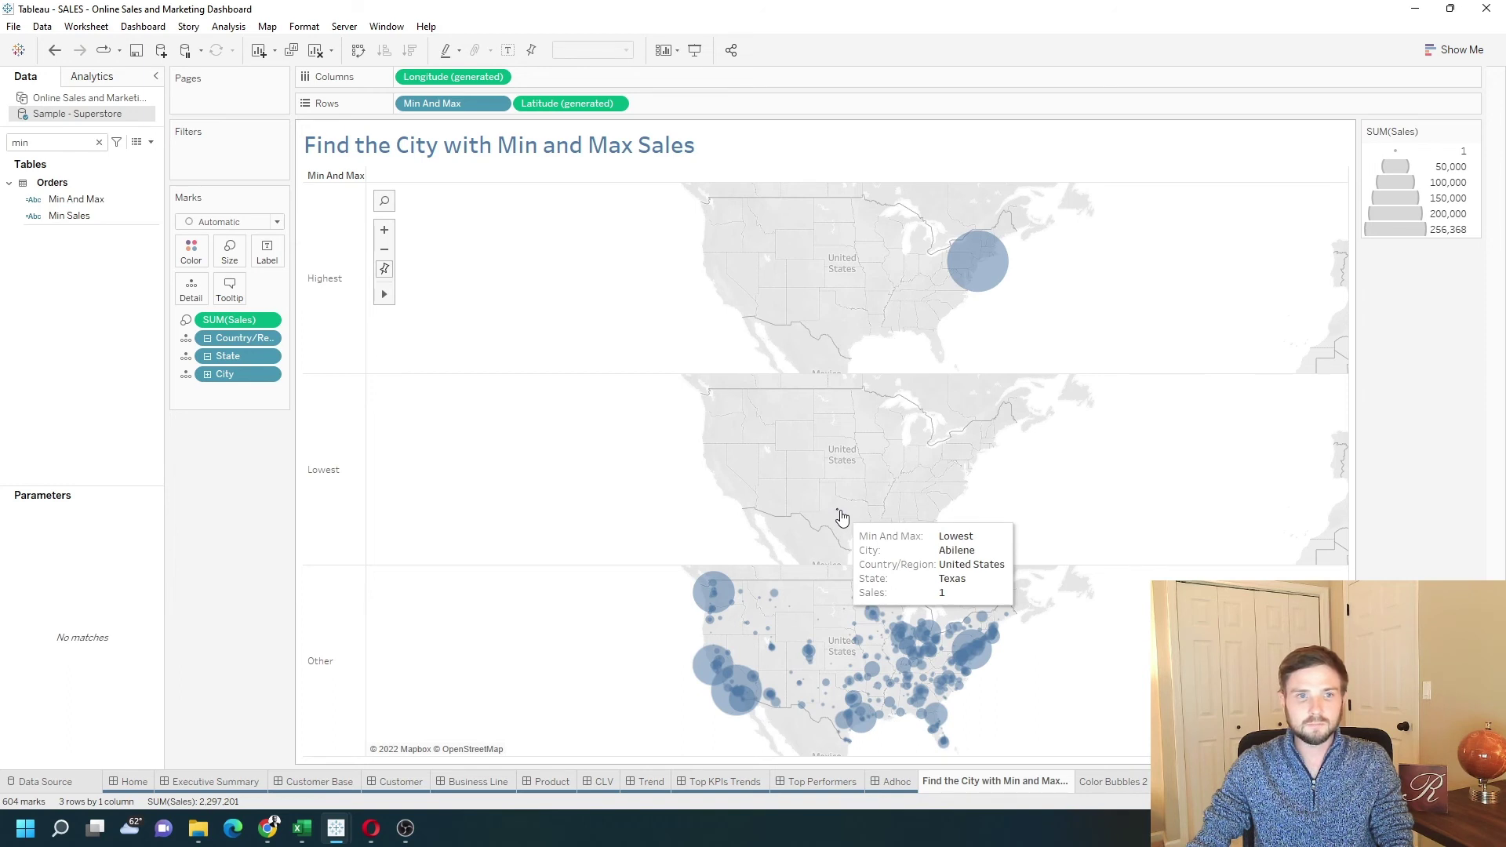
Move Min And Max from Rows to Color, colouring Highest green, Lowest red and Other grey
drag(460, 106, 206, 253)
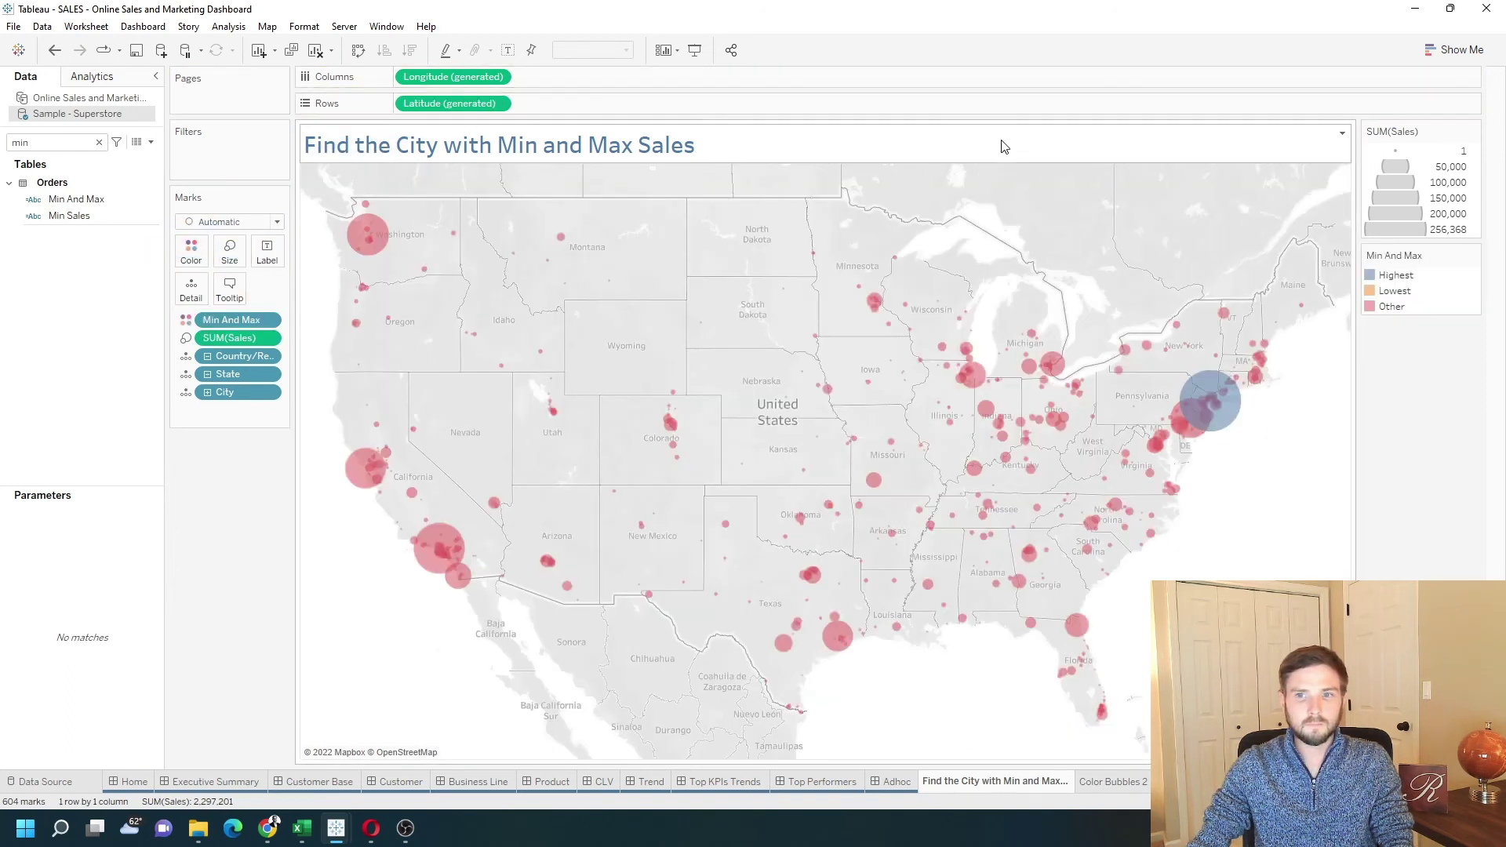
double_click(1392, 307)
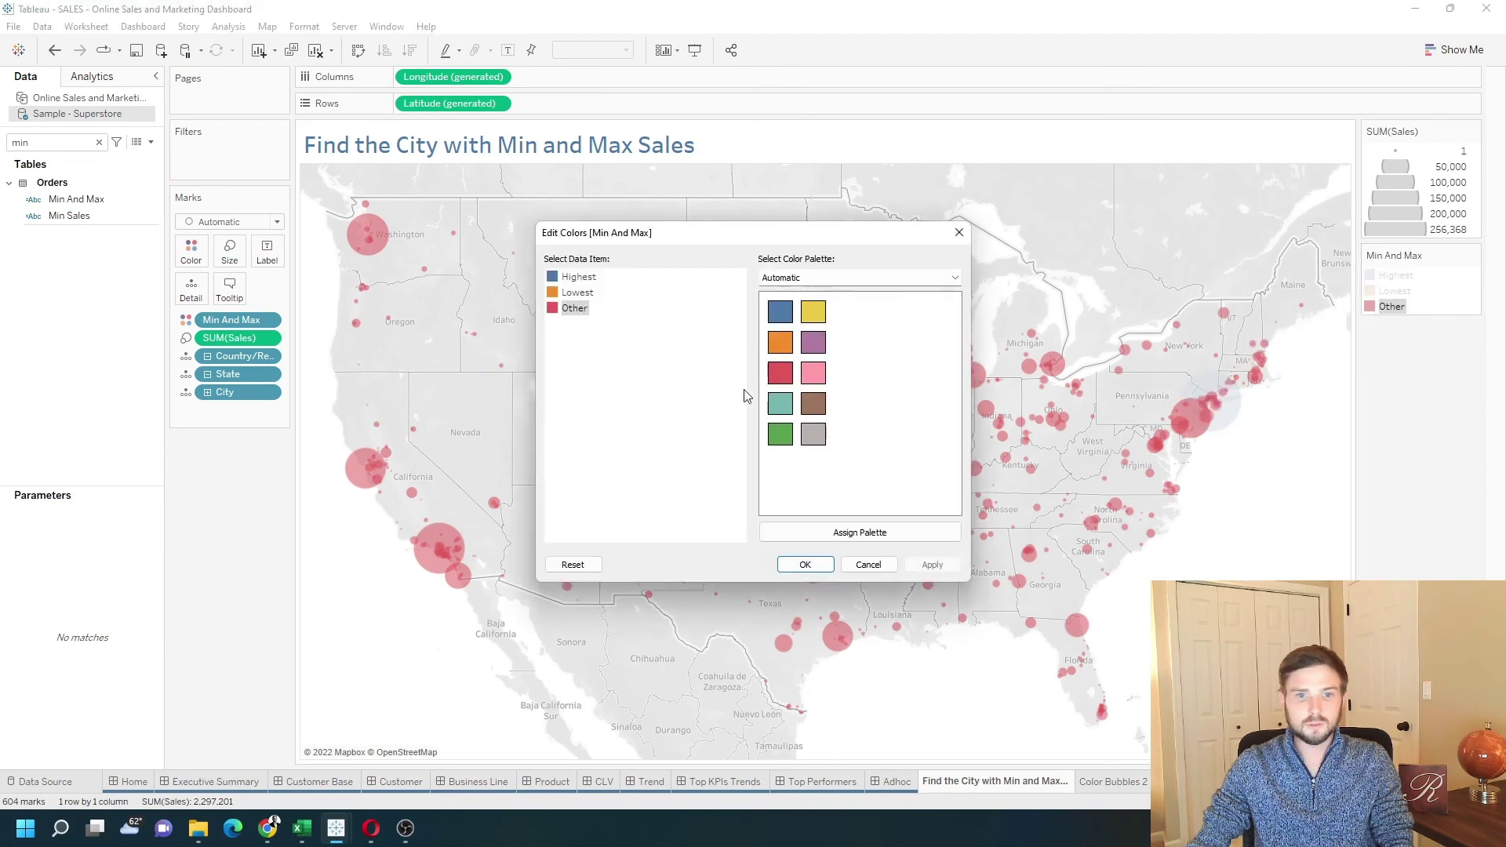
click(813, 433)
click(578, 296)
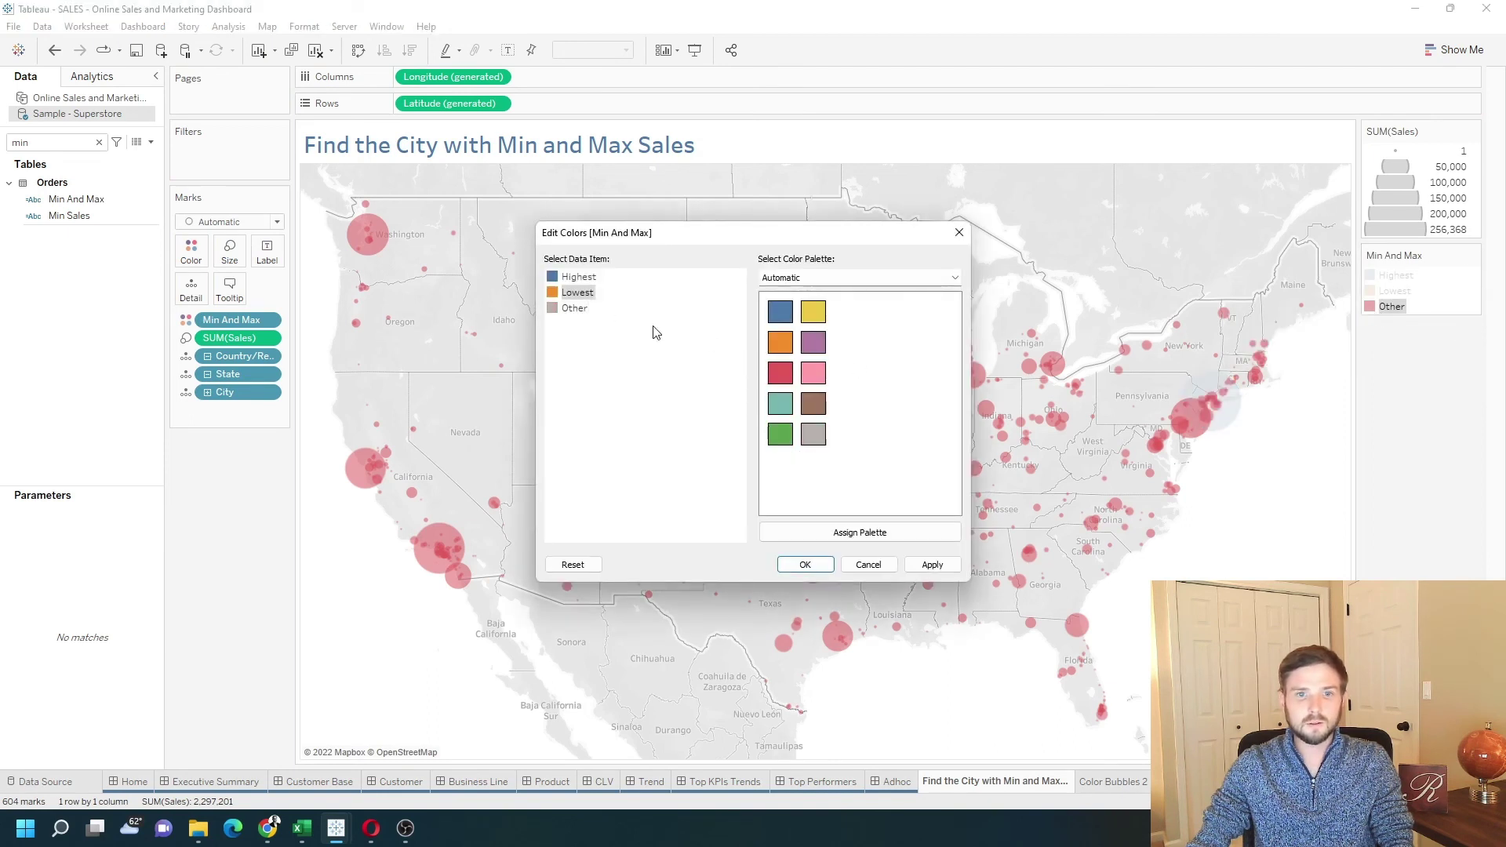
click(786, 367)
click(565, 279)
click(781, 440)
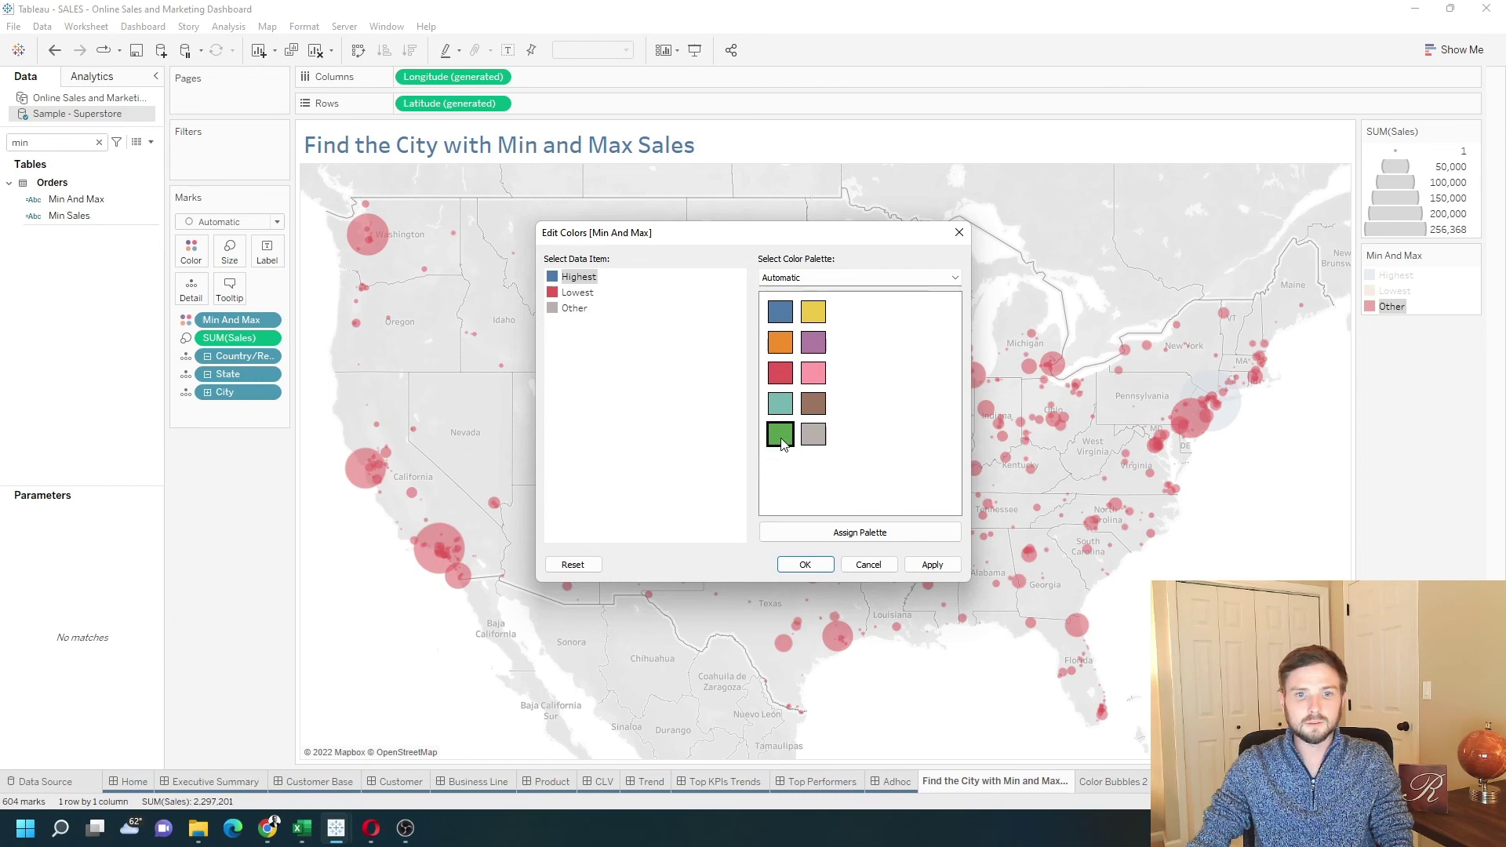
click(932, 564)
click(805, 565)
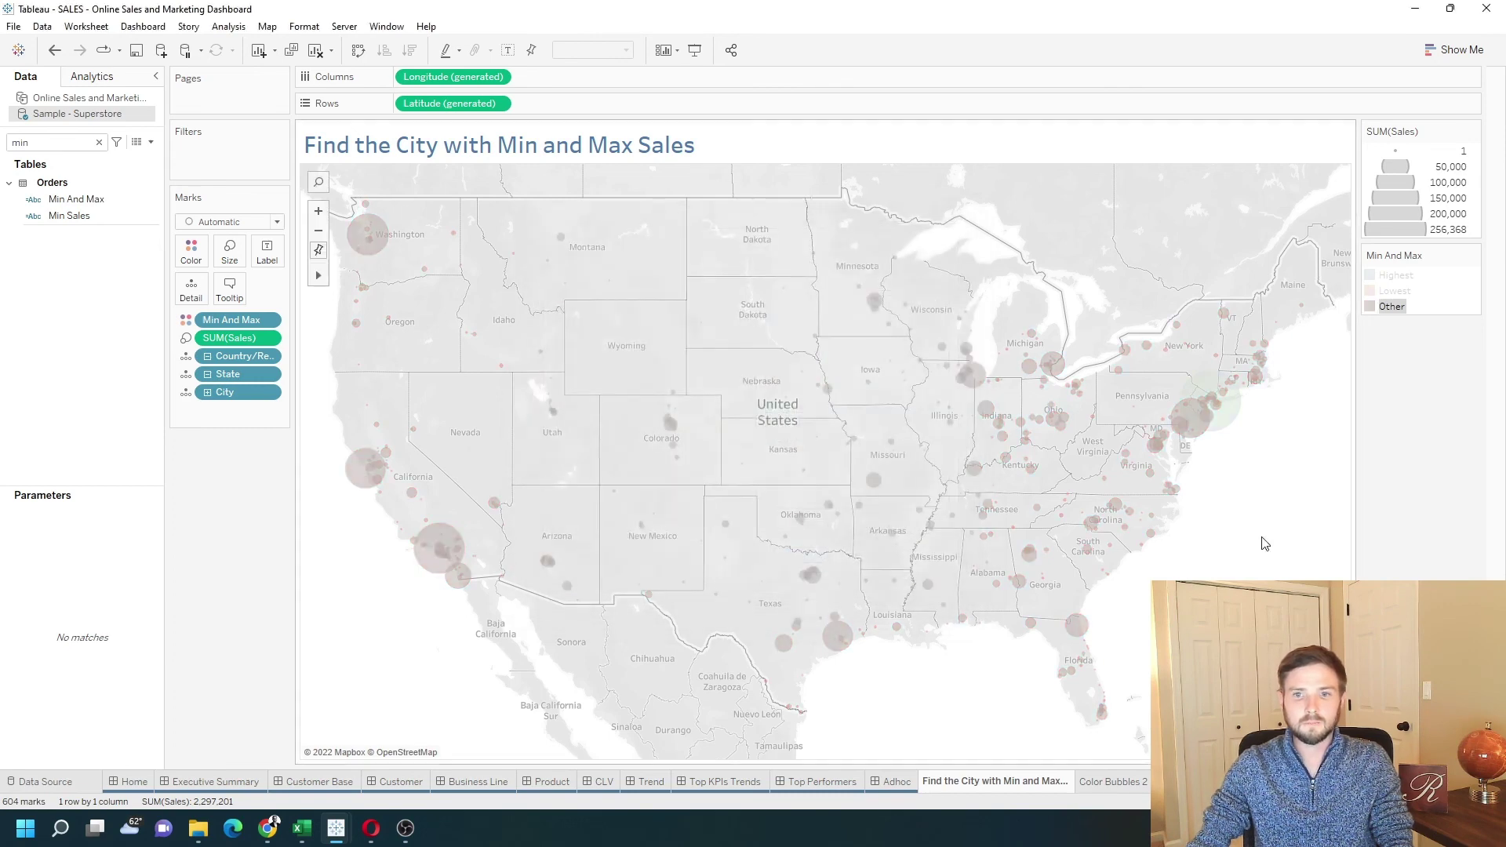